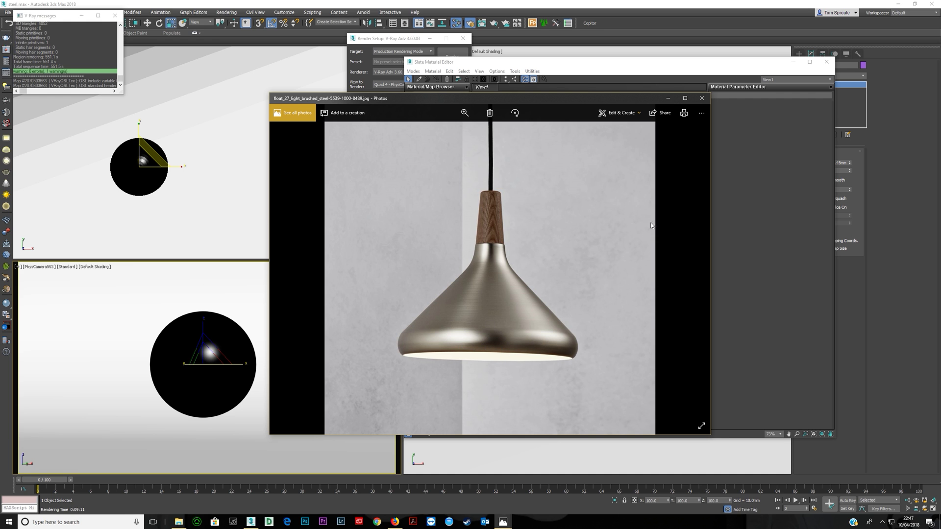
# - Minimise the lamp reference photo, create a new VRayMtl in the material graph and assign it to the sphere
pyautogui.click(668, 99)
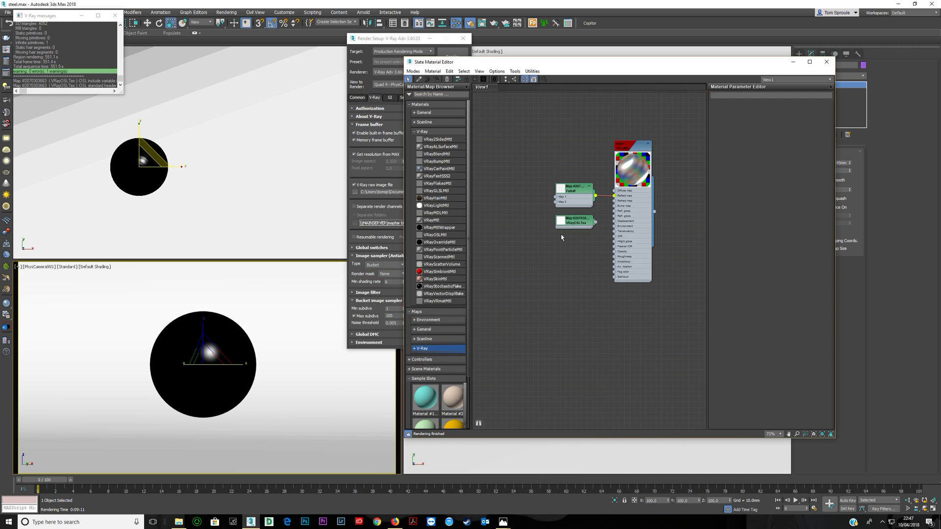
pyautogui.moveTo(434, 221); pyautogui.dragTo(559, 249)
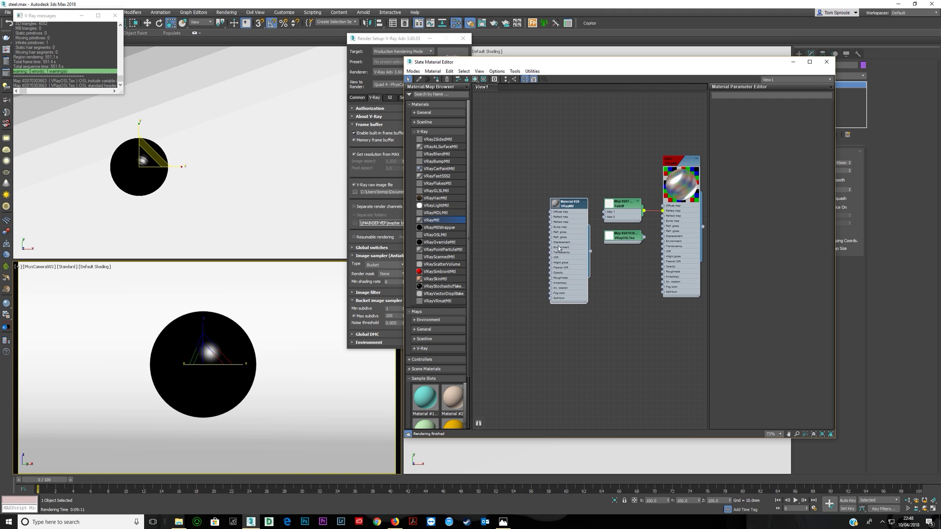
pyautogui.doubleClick(555, 206)
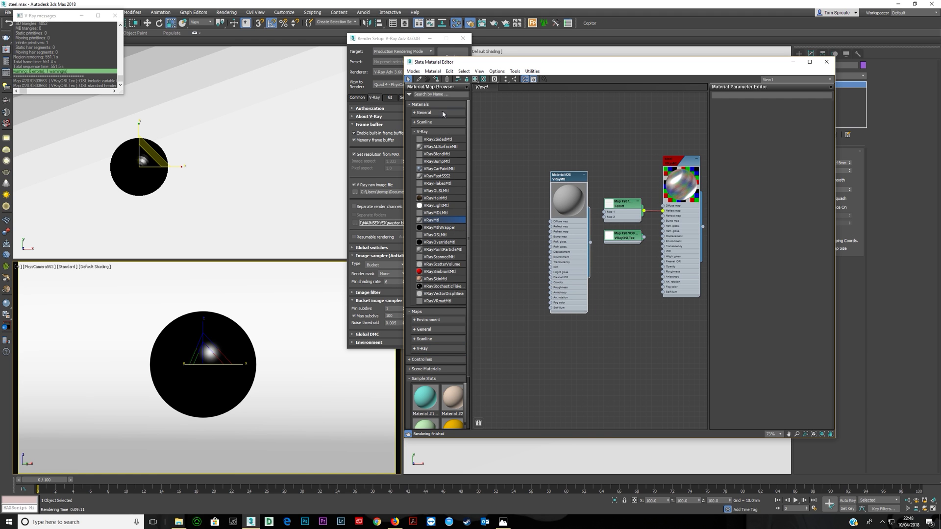
pyautogui.click(437, 80)
pyautogui.moveTo(572, 293); pyautogui.dragTo(571, 283)
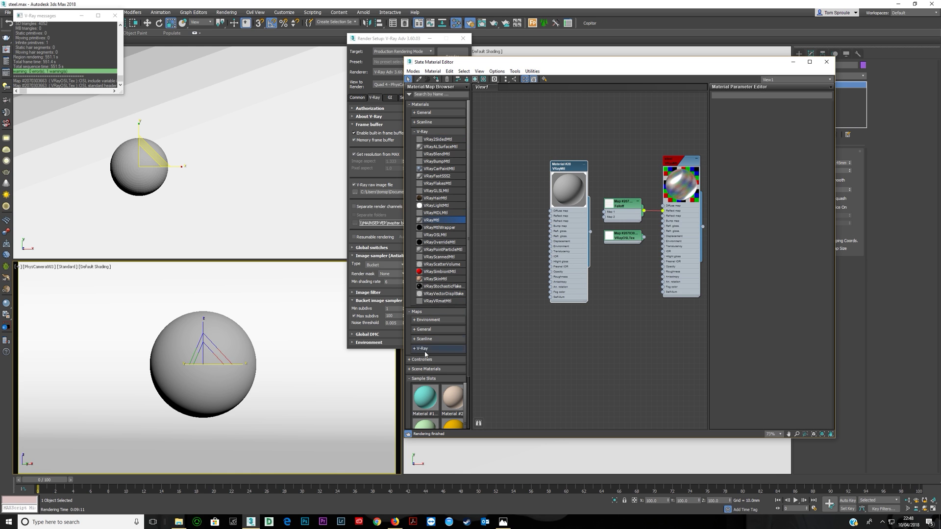
# - Add a Noise map to the new material's diffuse slot and enlarge the map node's preview
pyautogui.click(424, 329)
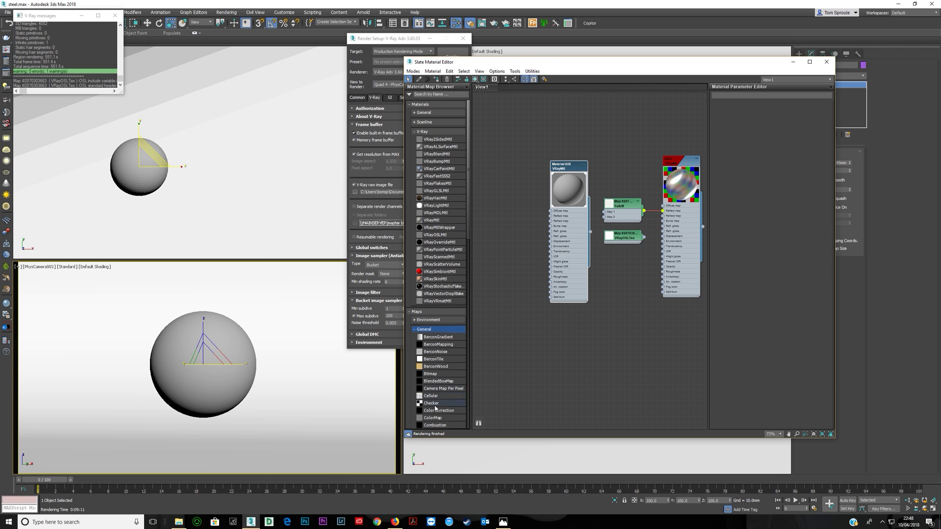
pyautogui.scroll(-6, 436, 408)
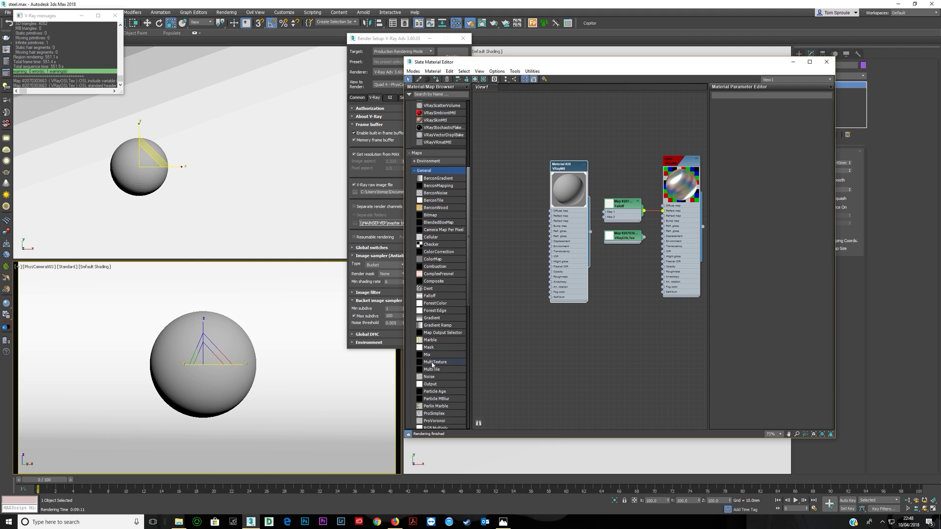
pyautogui.moveTo(429, 376); pyautogui.dragTo(550, 211)
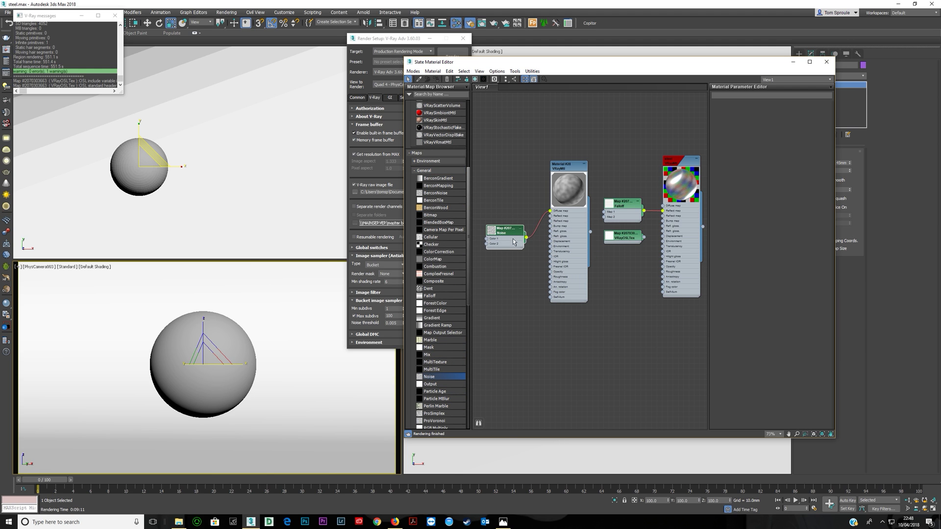
pyautogui.moveTo(513, 239); pyautogui.dragTo(507, 217)
pyautogui.doubleClick(486, 209)
pyautogui.moveTo(502, 252); pyautogui.dragTo(502, 236)
# - Set the render output size to 480x270 and render the camera view
pyautogui.rightClick(252, 348)
pyautogui.click(245, 310)
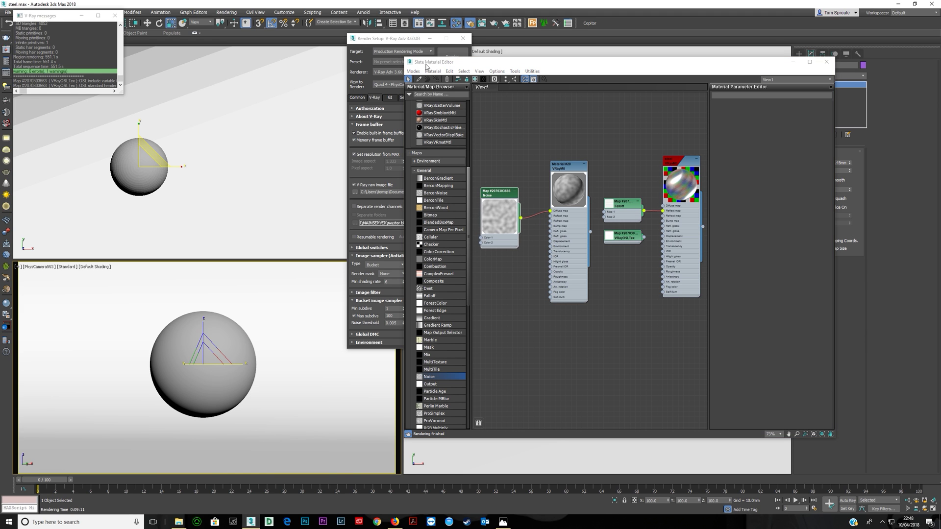
pyautogui.click(402, 40)
pyautogui.click(357, 98)
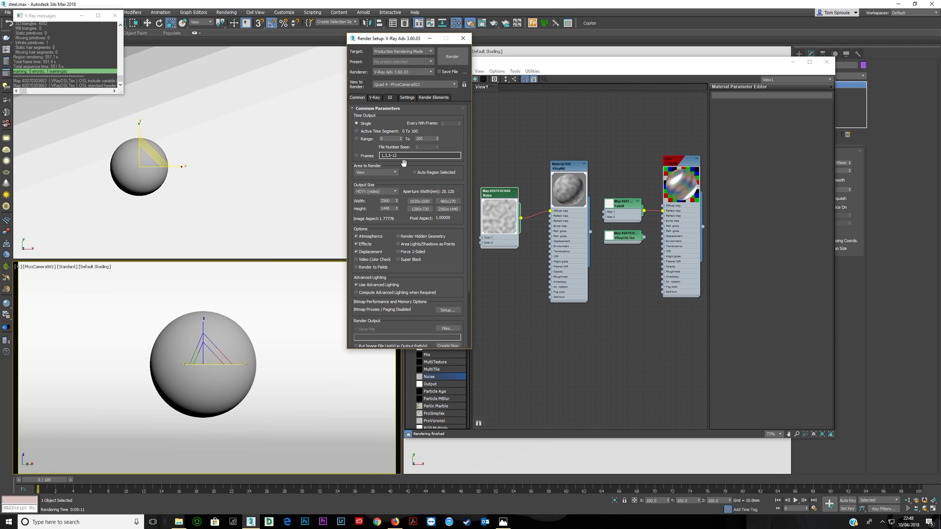
pyautogui.click(447, 201)
pyautogui.click(451, 56)
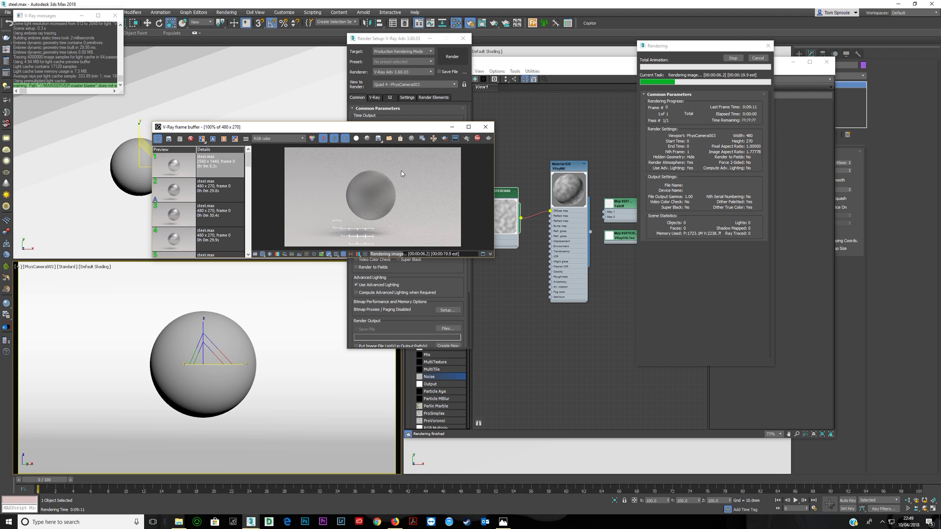
# - Open the Noise map's parameters and set its size to 50 and the high threshold to 0.95
pyautogui.doubleClick(503, 244)
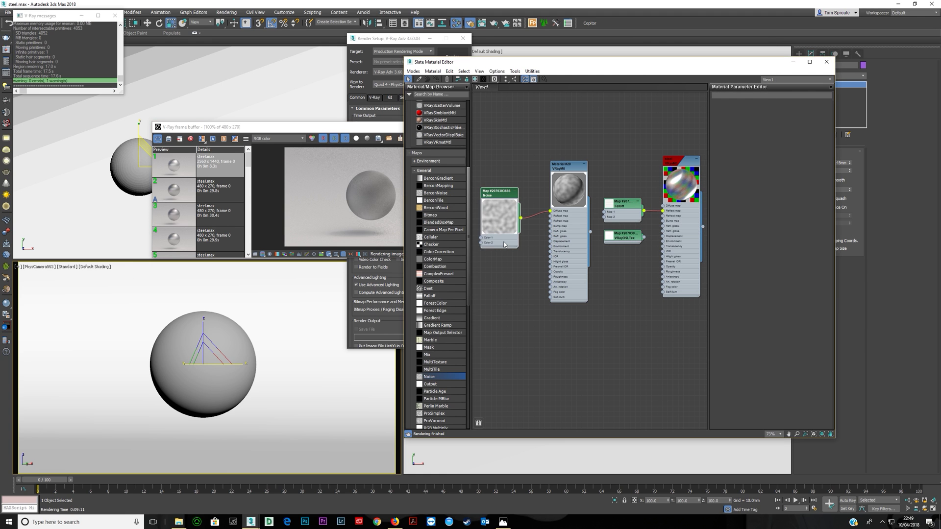
pyautogui.doubleClick(734, 197)
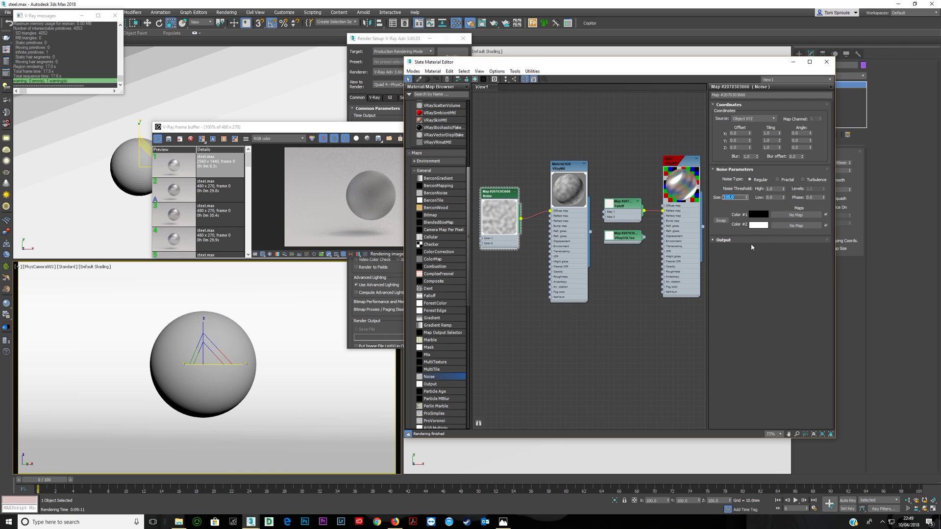
pyautogui.write('50')
pyautogui.press('Tab')
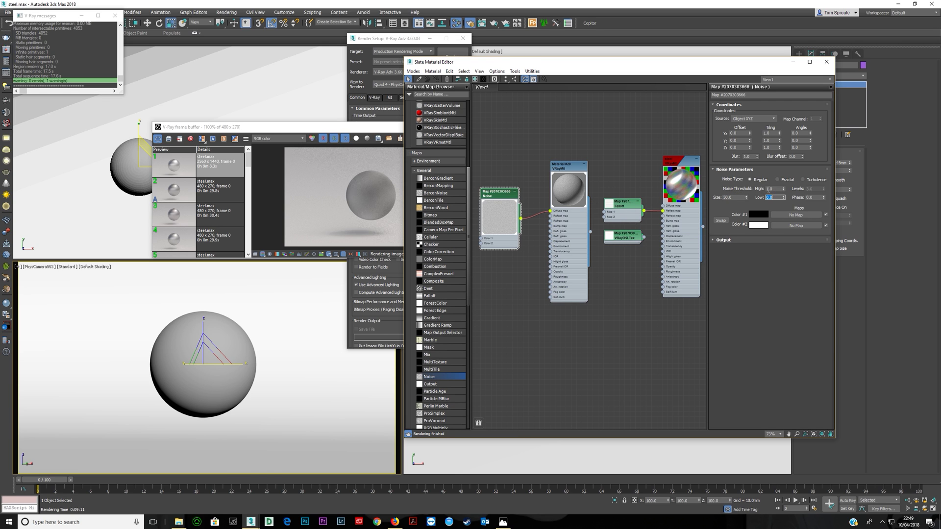
pyautogui.click(776, 190)
pyautogui.write('0.95')
pyautogui.press('Return')
# - Set the noise size to 600 and raise the contrast with thresholds of about 0.69 high and 0.385 low
pyautogui.moveTo(736, 197); pyautogui.dragTo(636, 196)
pyautogui.write('600')
pyautogui.press('Return')
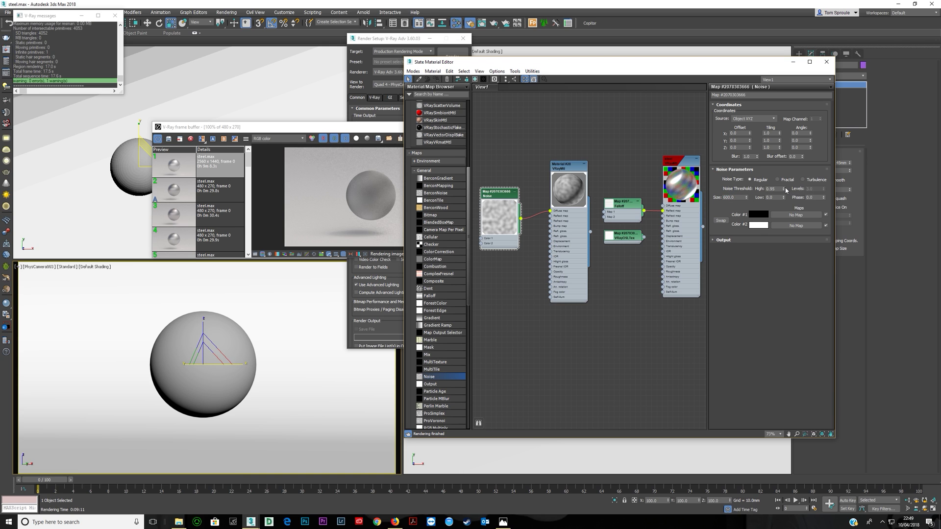
pyautogui.moveTo(786, 190)
pyautogui.mouseDown()
pyautogui.moveTo(786, 202)
pyautogui.moveTo(788, 175)
pyautogui.mouseUp()
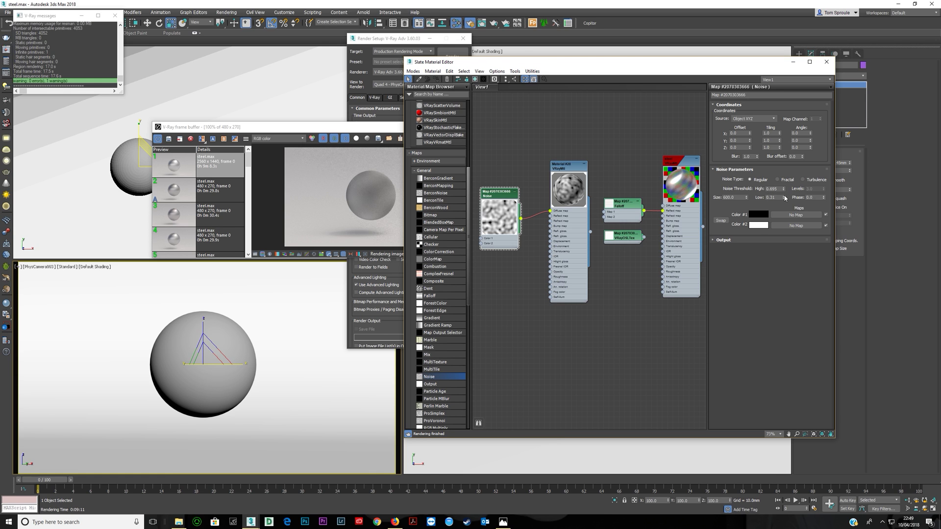
pyautogui.moveTo(784, 198); pyautogui.dragTo(784, 192)
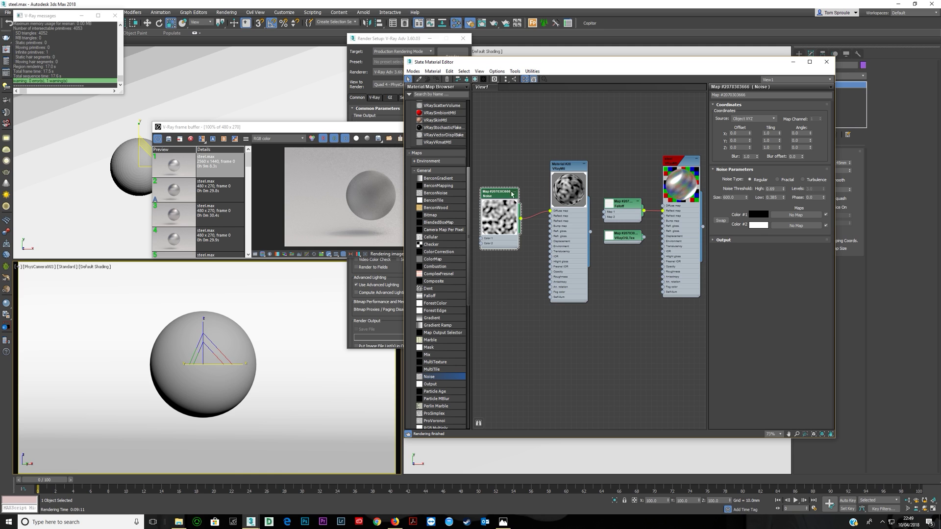
# - Set the noise size to 50 and render the sphere to test the pattern
pyautogui.doubleClick(735, 197)
pyautogui.write('50')
pyautogui.press('Return')
pyautogui.click(319, 129)
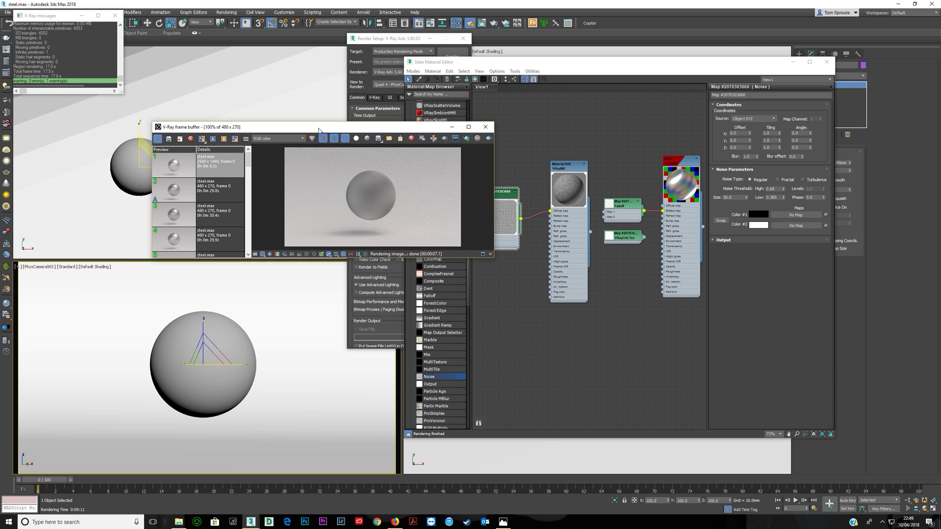
pyautogui.click(489, 138)
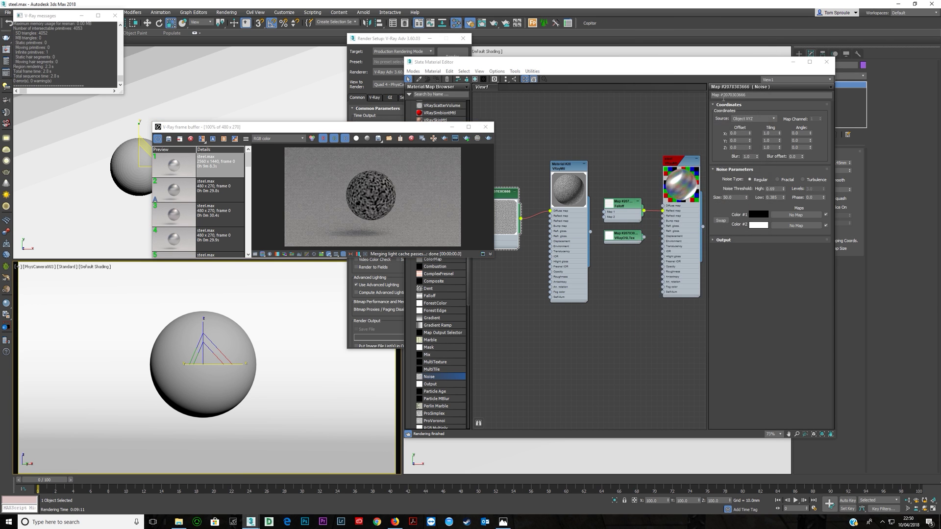
# - Set the noise map's X tiling to 0.1 and render the stretched pattern
pyautogui.moveTo(596, 206); pyautogui.dragTo(632, 196, button='middle')
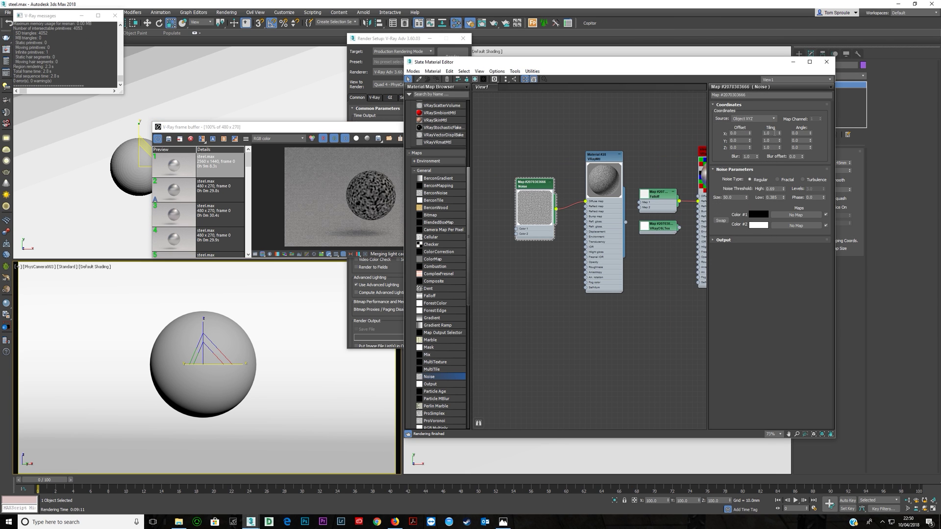
pyautogui.moveTo(772, 133); pyautogui.dragTo(728, 143)
pyautogui.click(774, 147)
pyautogui.click(733, 197)
pyautogui.click(771, 148)
pyautogui.click(771, 134)
pyautogui.write('.1')
pyautogui.press('Tab')
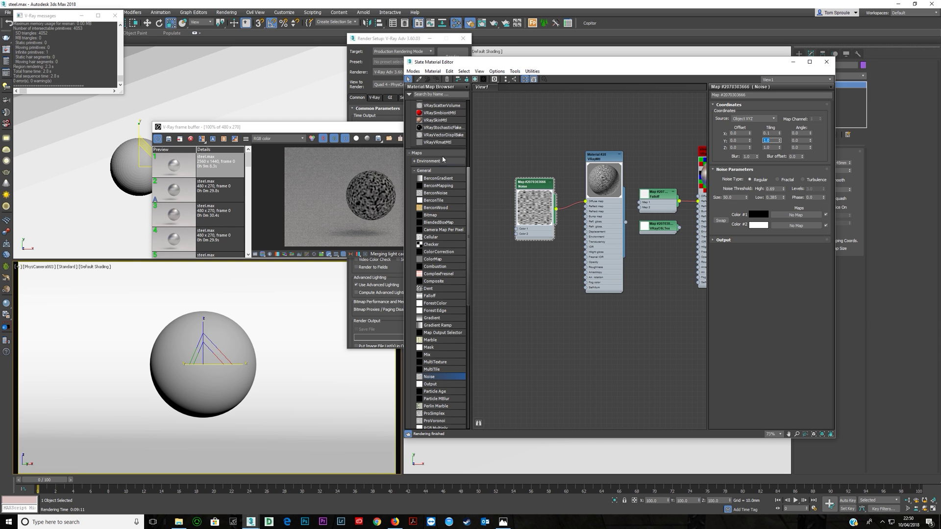
pyautogui.click(380, 127)
pyautogui.click(475, 140)
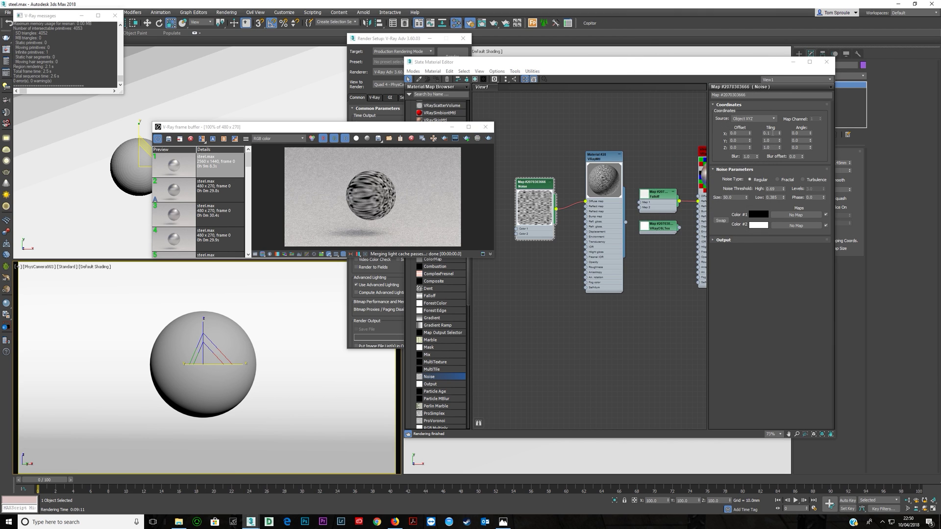
# - Return the noise map's X tiling to 1, set its Y tiling to 0.1 and render again
pyautogui.doubleClick(772, 133)
pyautogui.write('1')
pyautogui.press('Tab')
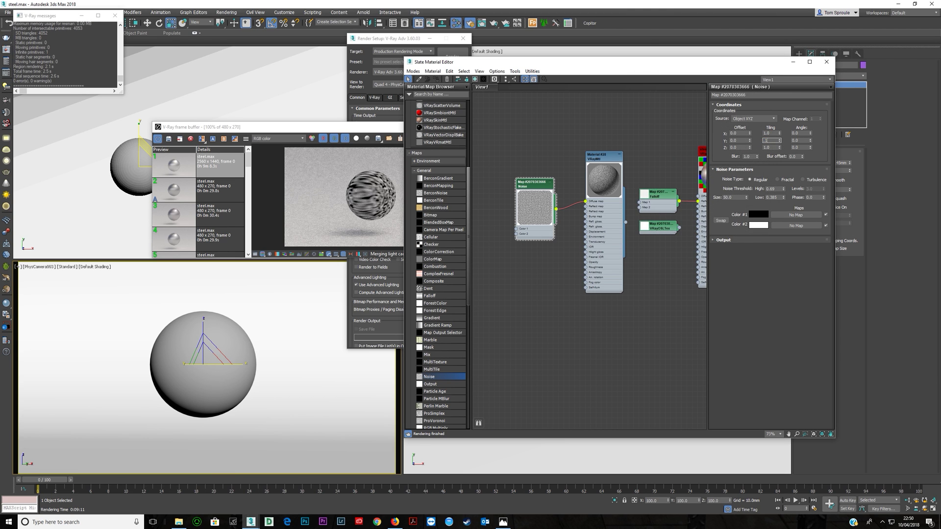
pyautogui.write('0.1')
pyautogui.press('Return')
pyautogui.click(445, 139)
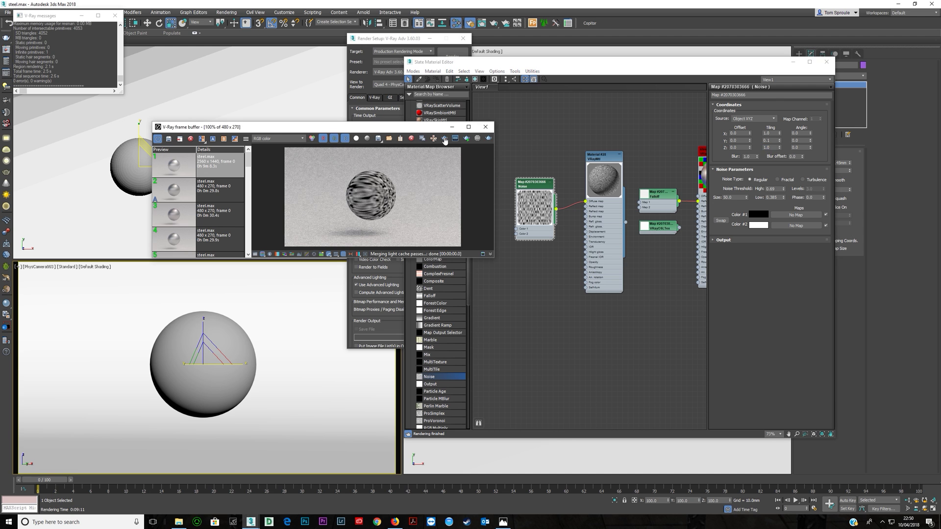
pyautogui.click(444, 140)
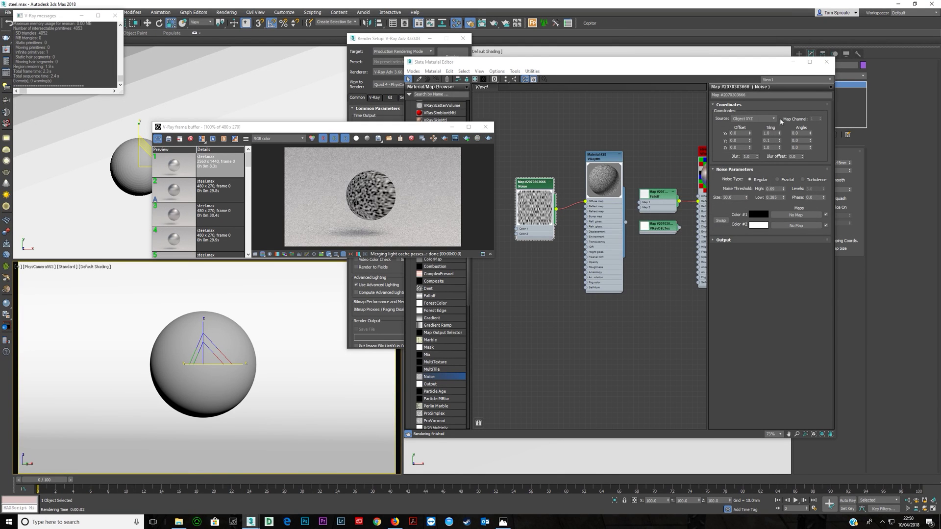
# - Set the noise map's X tiling to 0.1 as well and render the sphere
pyautogui.click(773, 133)
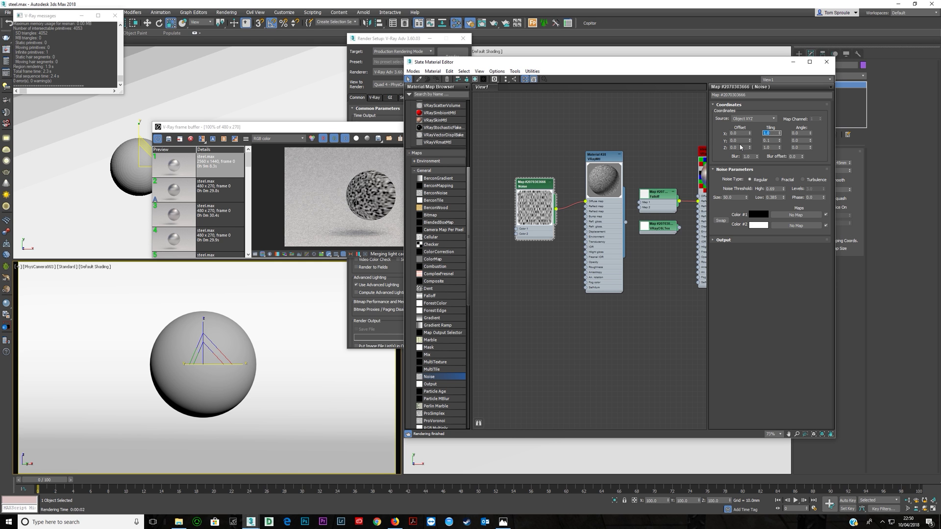
pyautogui.write('0.1')
pyautogui.press('Return')
pyautogui.click(388, 128)
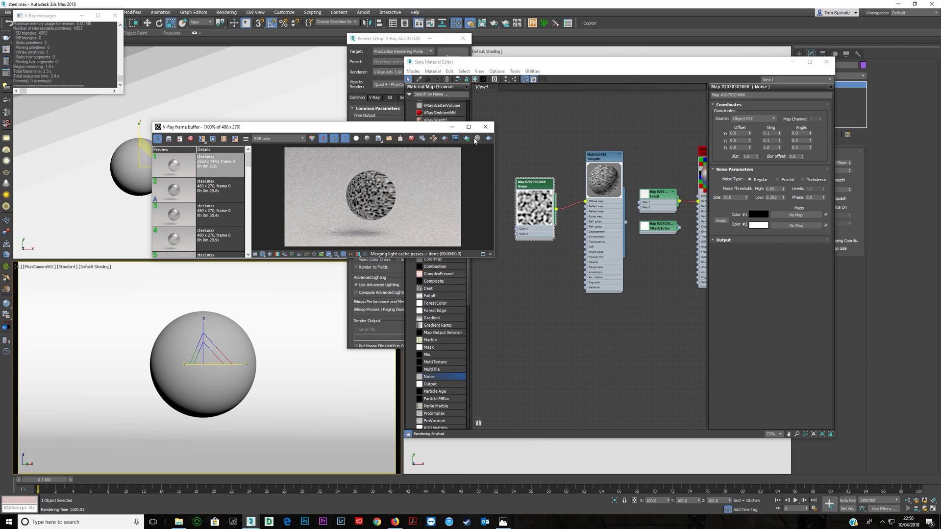
pyautogui.click(488, 138)
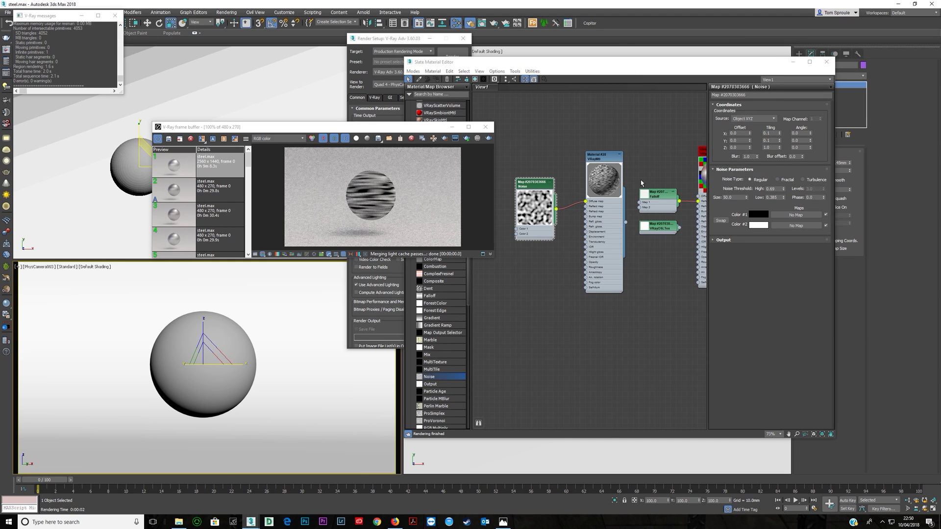
# - Check the brushed steel lamp photo, then set the noise map's X and Y tiling to 0.005
pyautogui.click(504, 520)
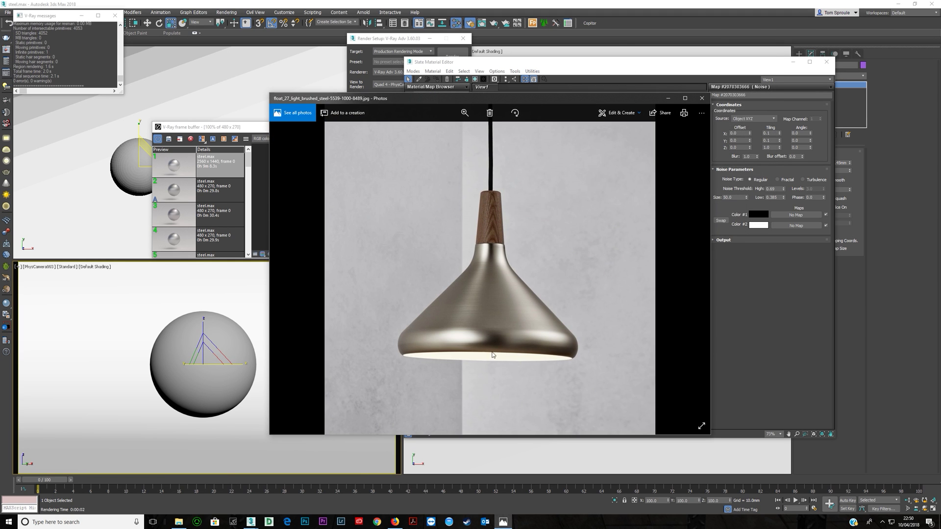
pyautogui.click(670, 101)
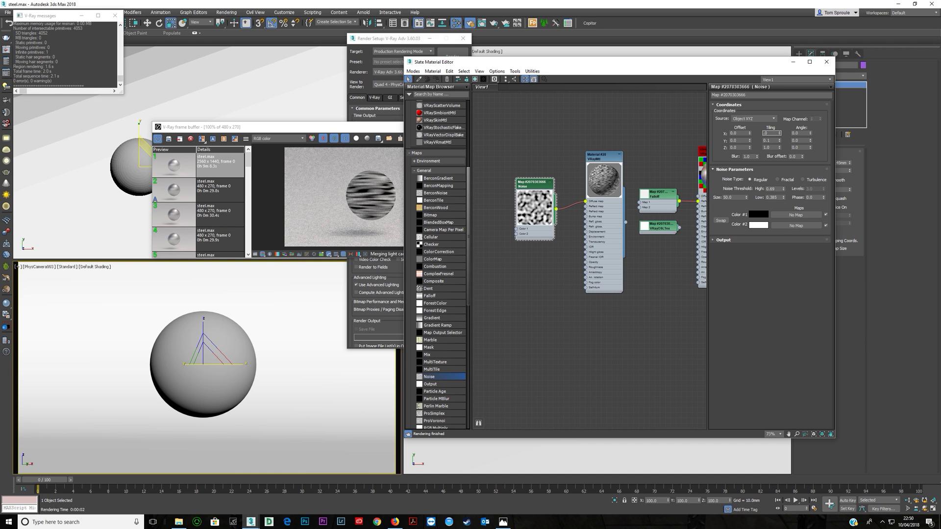
pyautogui.write('.005')
pyautogui.press('Tab')
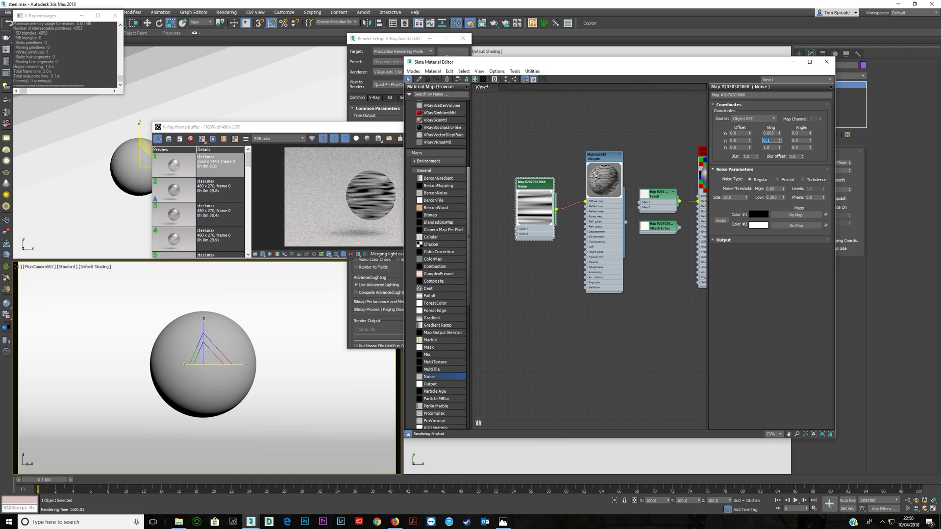
pyautogui.write('.005')
pyautogui.press('Tab')
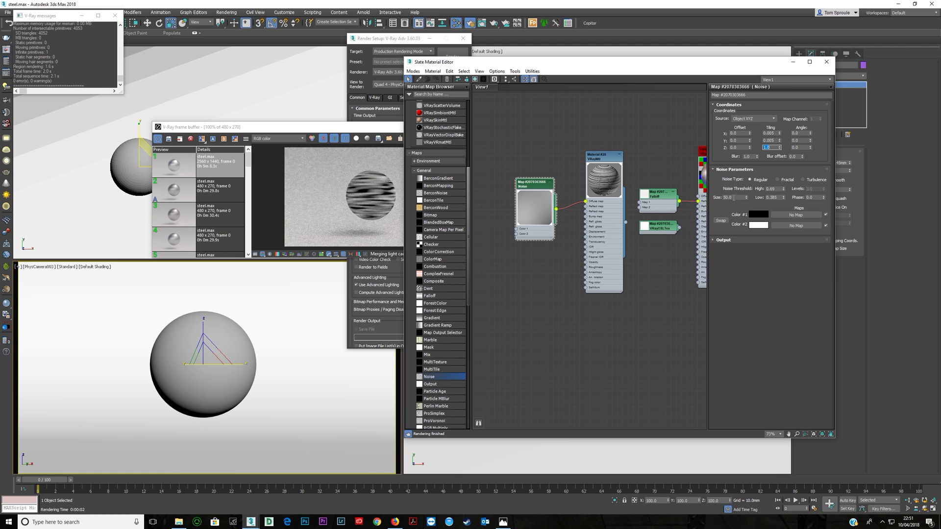
# - Set the noise size to 5 and render the finer streaks on the sphere
pyautogui.press('Tab')
pyautogui.write('5')
pyautogui.press('Tab')
pyautogui.click(381, 129)
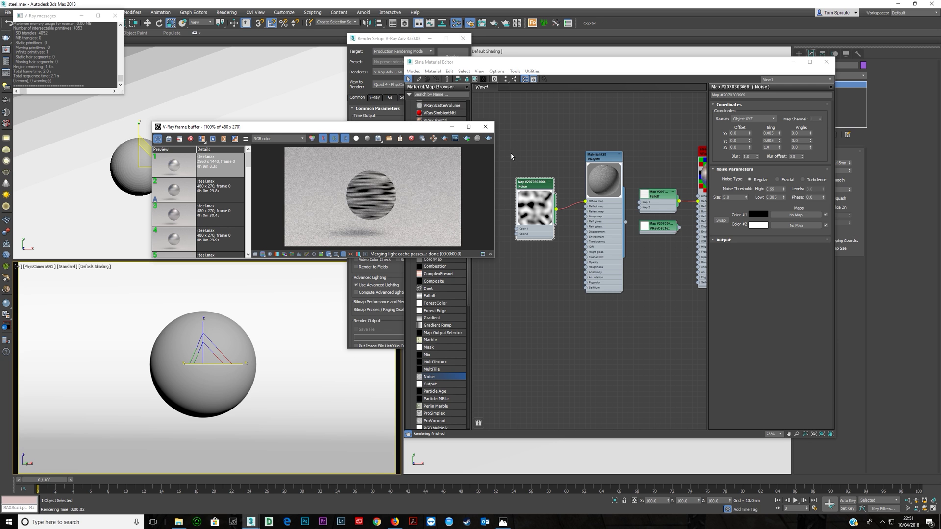
pyautogui.click(489, 139)
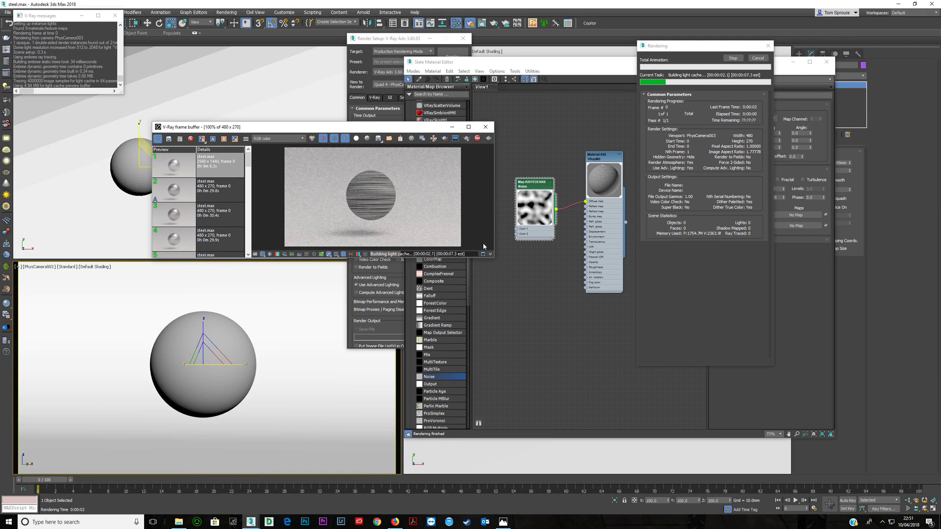
# - Enlarge the frame buffer window, zoom the render to 200% and move the window clear of the rendering dialog
pyautogui.moveTo(507, 269); pyautogui.dragTo(773, 427)
pyautogui.scroll(2, 525, 280)
pyautogui.scroll(-1, 526, 280)
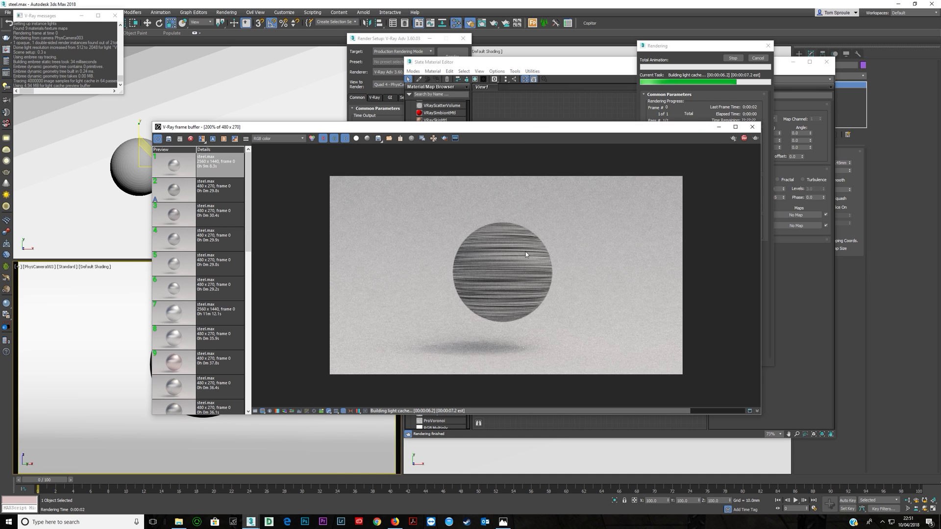
pyautogui.moveTo(531, 127); pyautogui.dragTo(385, 104)
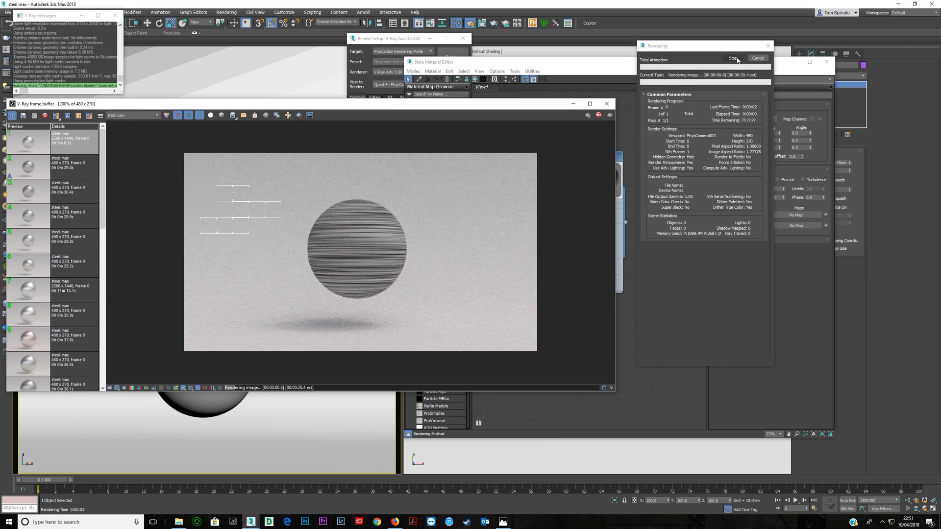
# - Set the noise map's size to 1 and render the sphere
pyautogui.click(739, 197)
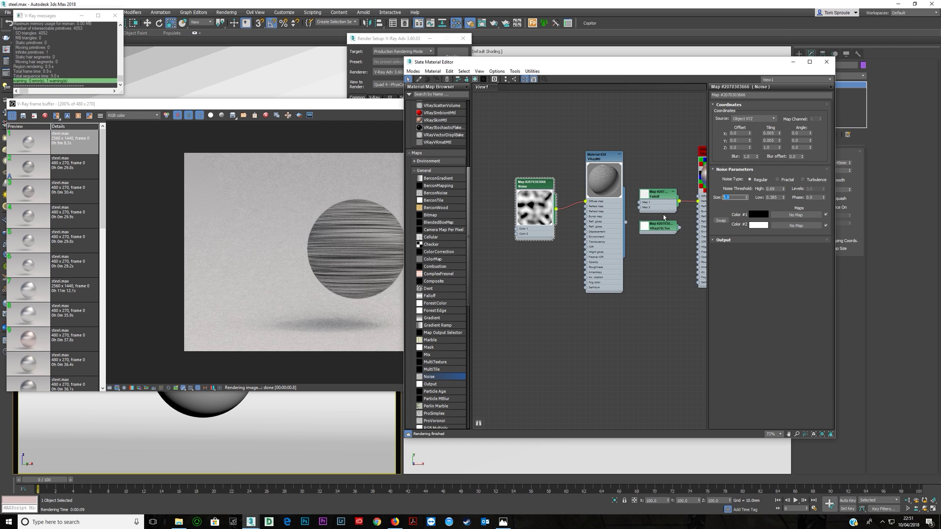
pyautogui.write('1')
pyautogui.press('Return')
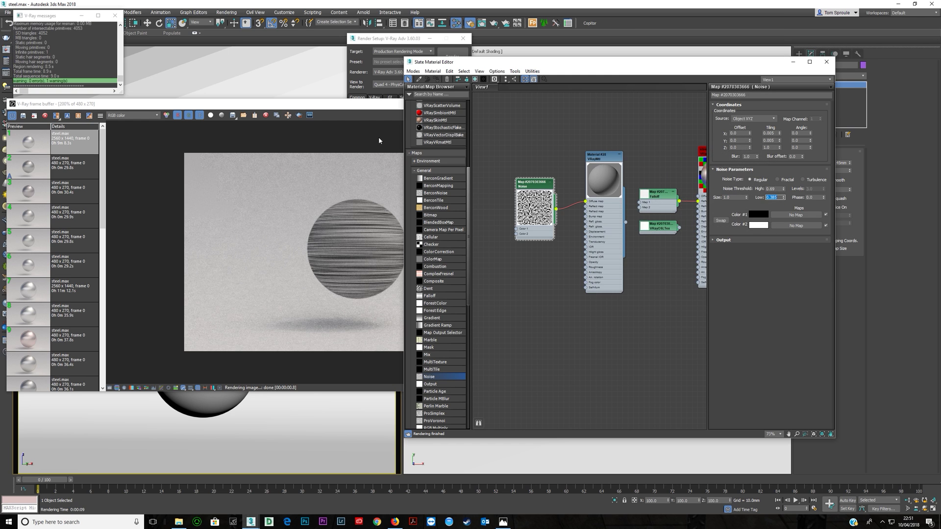
pyautogui.click(610, 115)
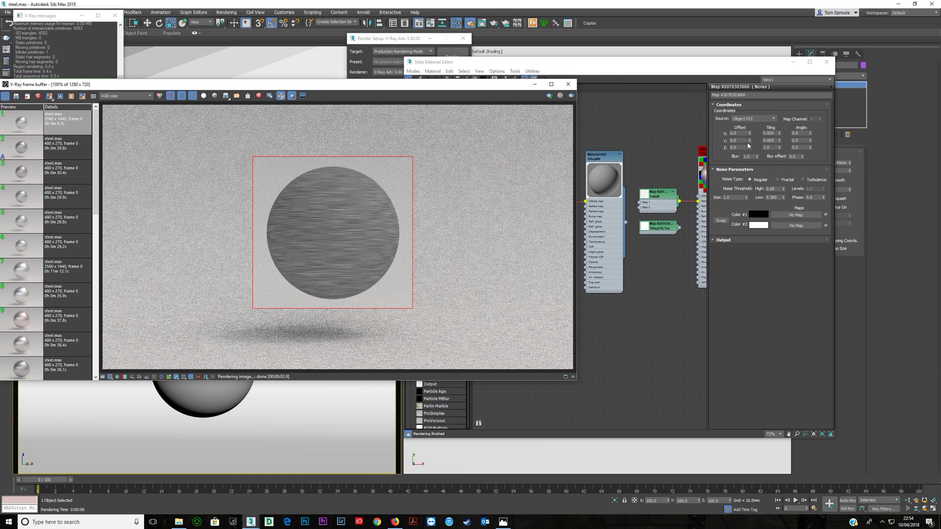
# - Set the noise map's X and Y tiling to 0.002 and render the sphere
pyautogui.click(775, 135)
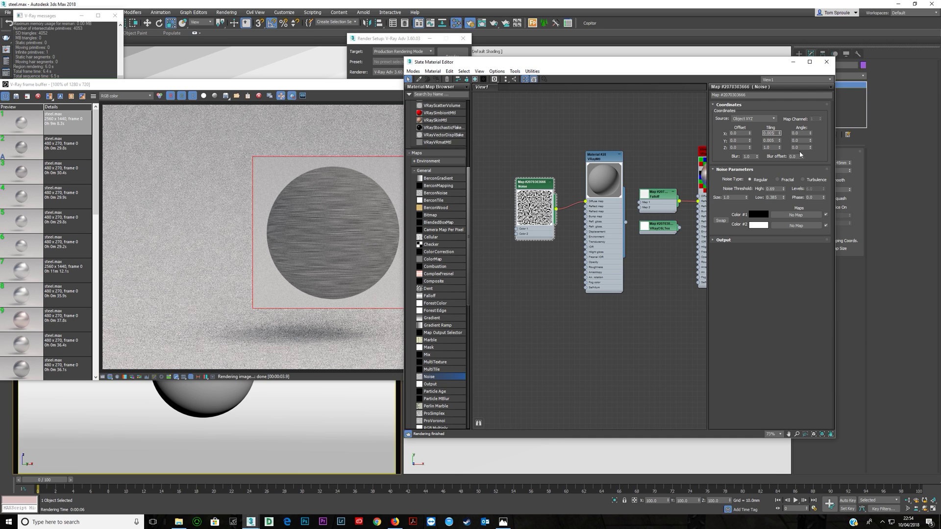
pyautogui.write('0.002')
pyautogui.press('Tab')
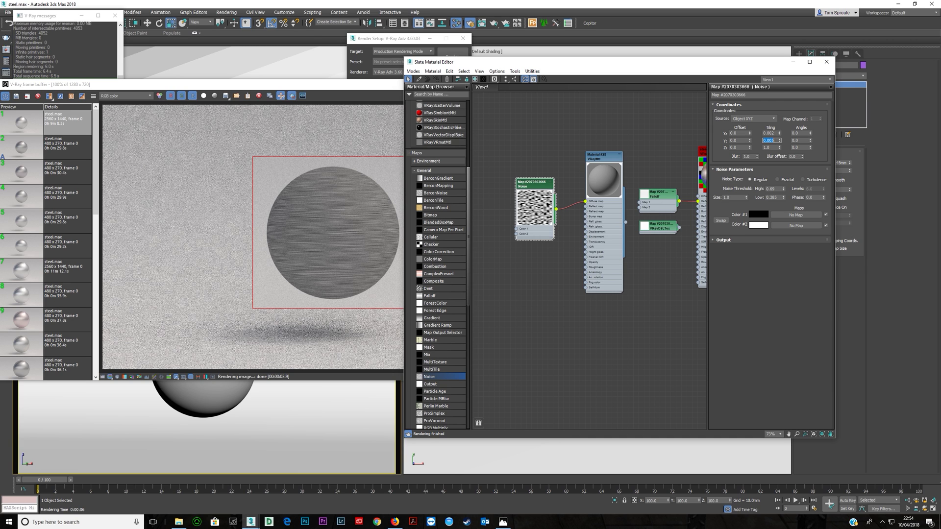
pyautogui.write('0')
pyautogui.write('.002')
pyautogui.press('Return')
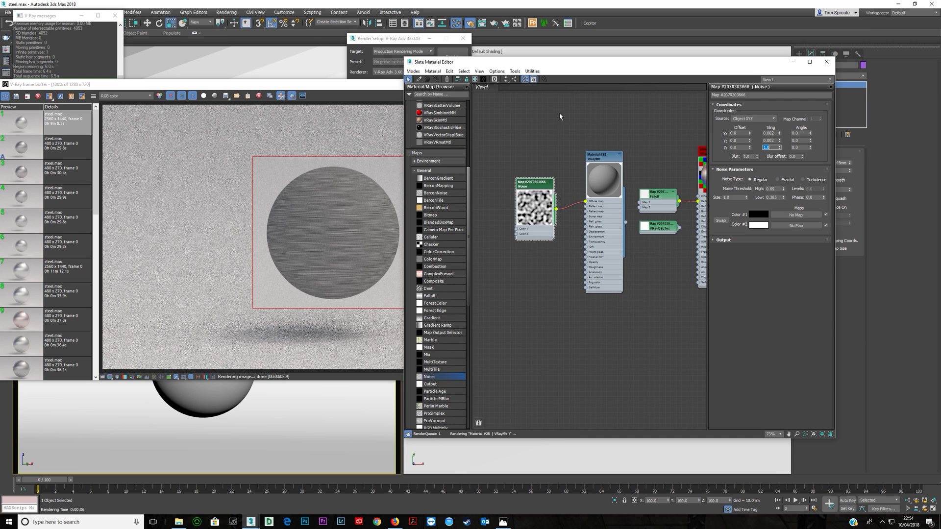
pyautogui.click(373, 82)
pyautogui.click(570, 96)
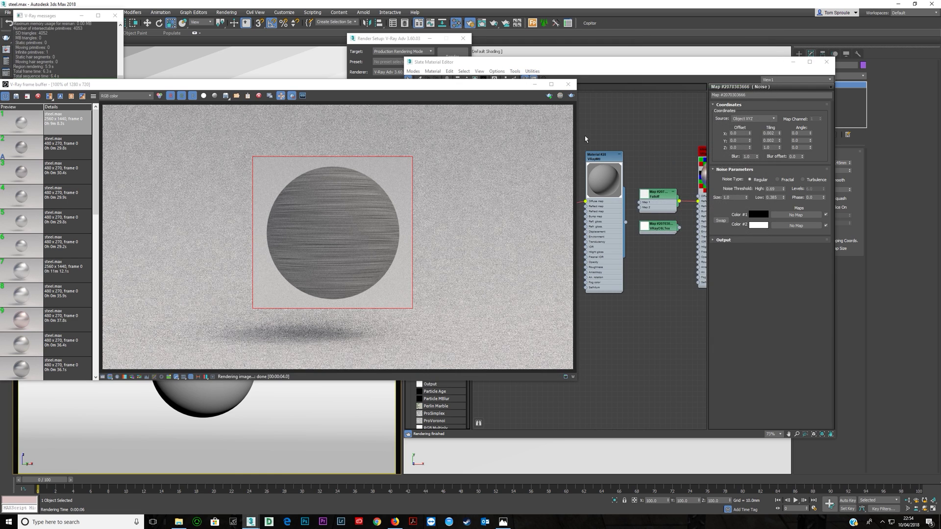
# - Set the noise map's size to 0.5 and render the sphere with the finer grain
pyautogui.click(733, 197)
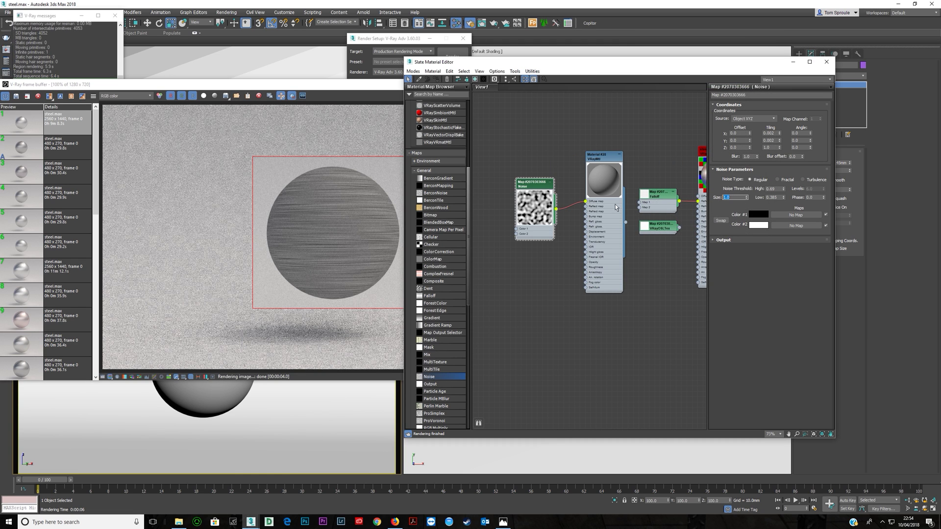
pyautogui.write('0.5')
pyautogui.press('Return')
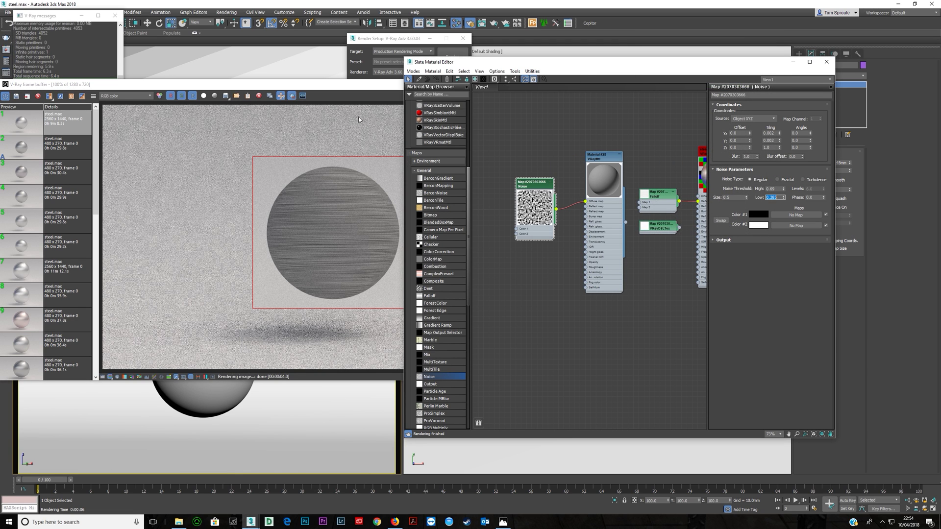
pyautogui.click(376, 89)
pyautogui.click(560, 96)
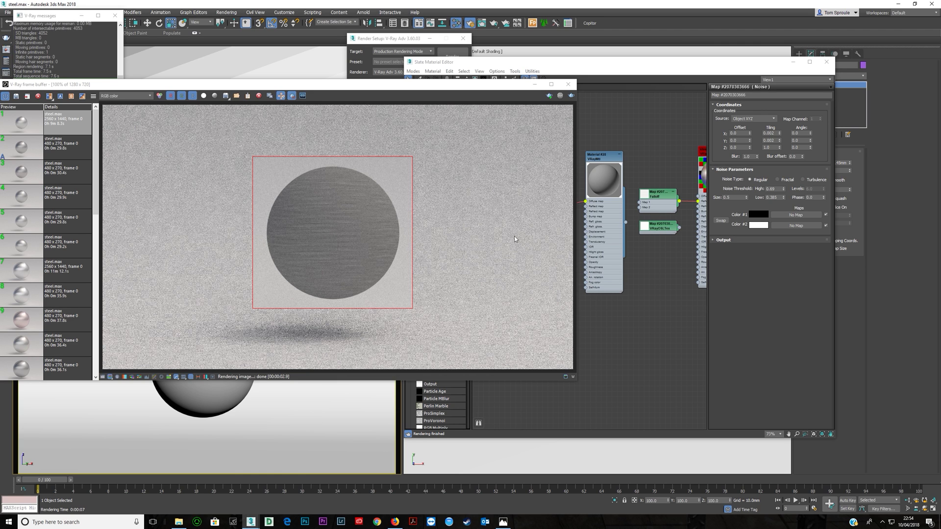
# - Review the noise map's size and tiling values and check the scene's display and system units, leaving them as they are
pyautogui.click(732, 197)
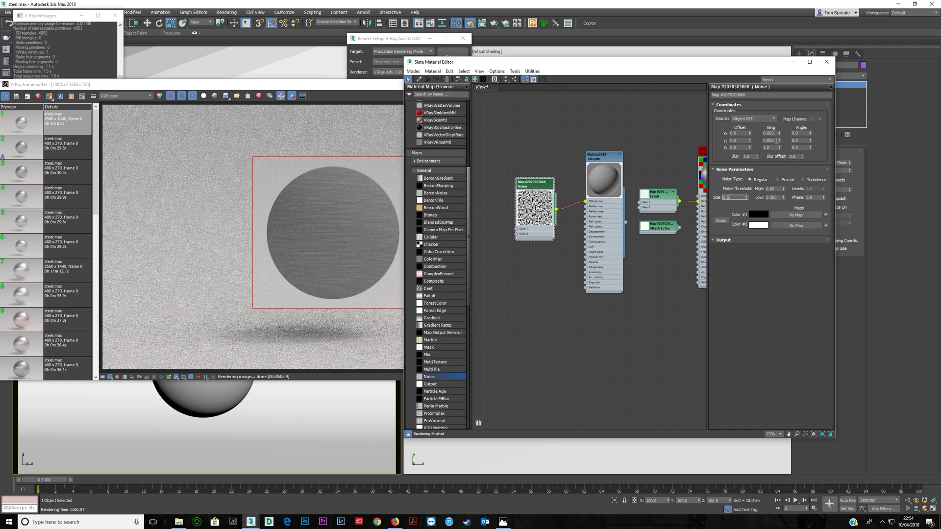
pyautogui.click(776, 141)
pyautogui.click(775, 133)
pyautogui.click(532, 188)
pyautogui.click(770, 147)
pyautogui.click(284, 12)
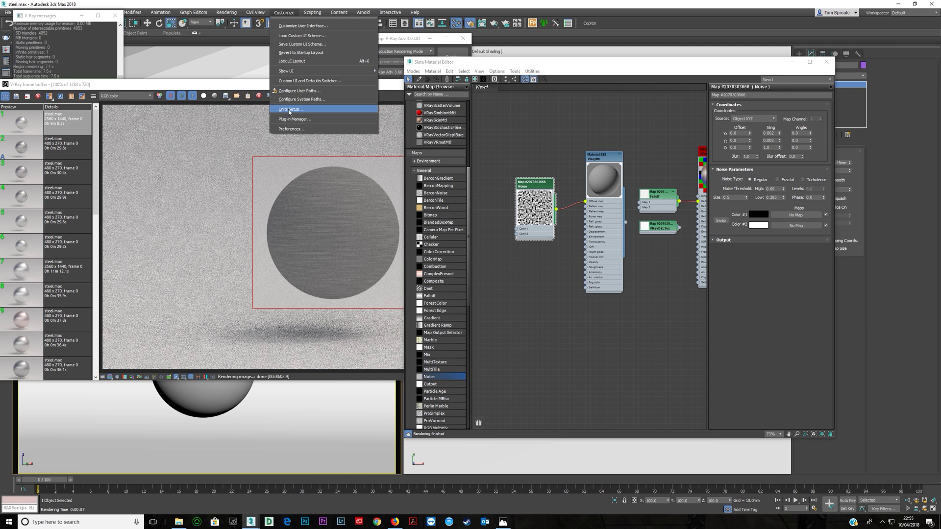
pyautogui.click(289, 109)
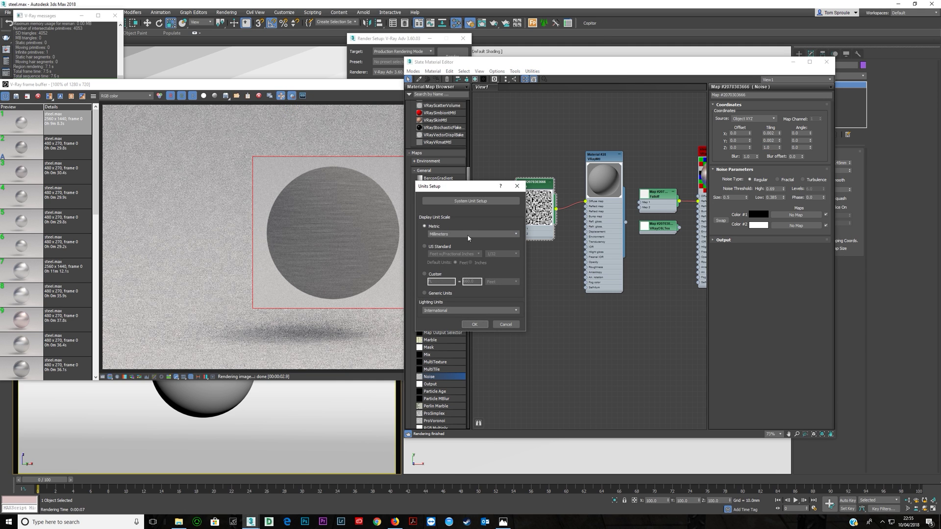
pyautogui.click(463, 200)
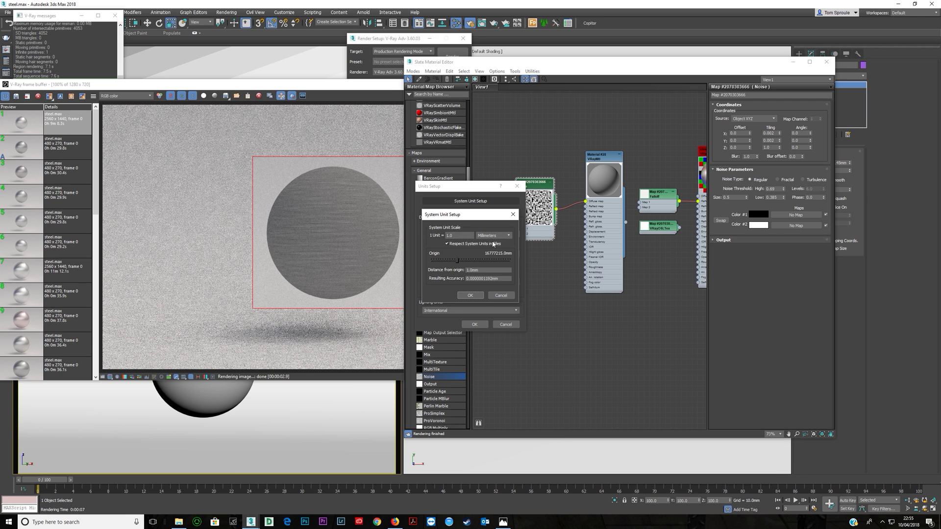
pyautogui.click(513, 214)
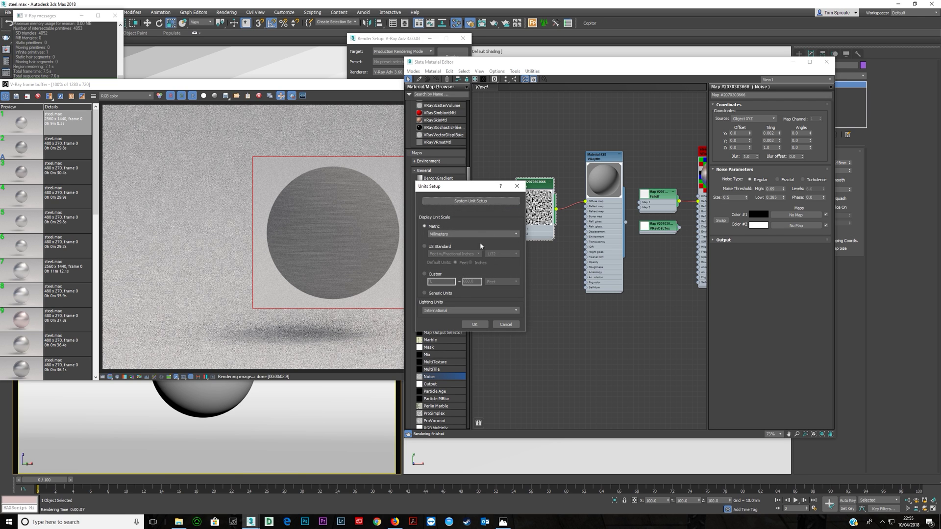
pyautogui.click(516, 187)
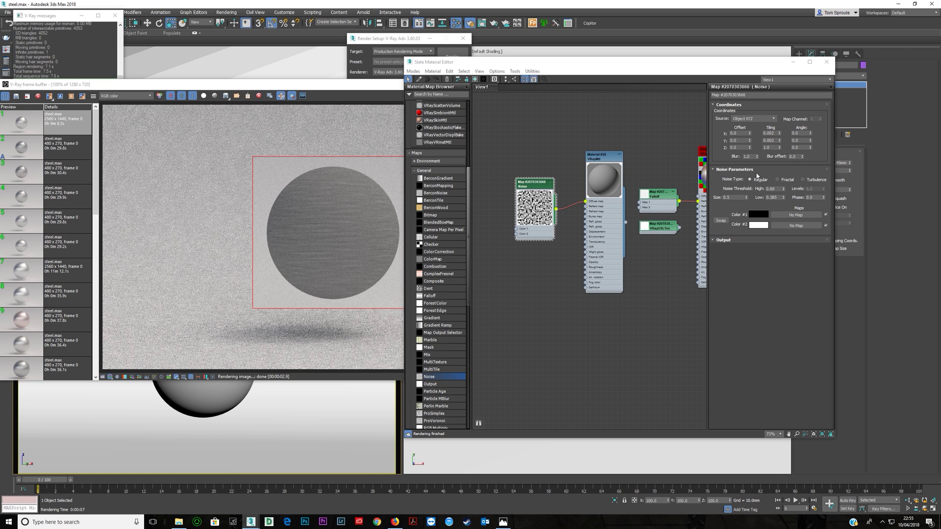
pyautogui.click(762, 191)
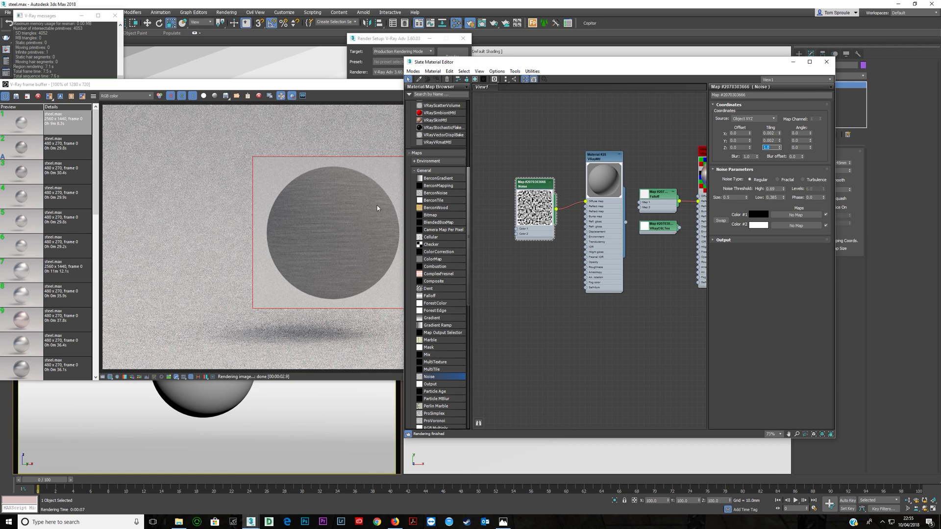
# - Reconnect the noise map from the V-Ray material's diffuse slot to its reflect slot and turn off Fresnel reflections
pyautogui.click(826, 62)
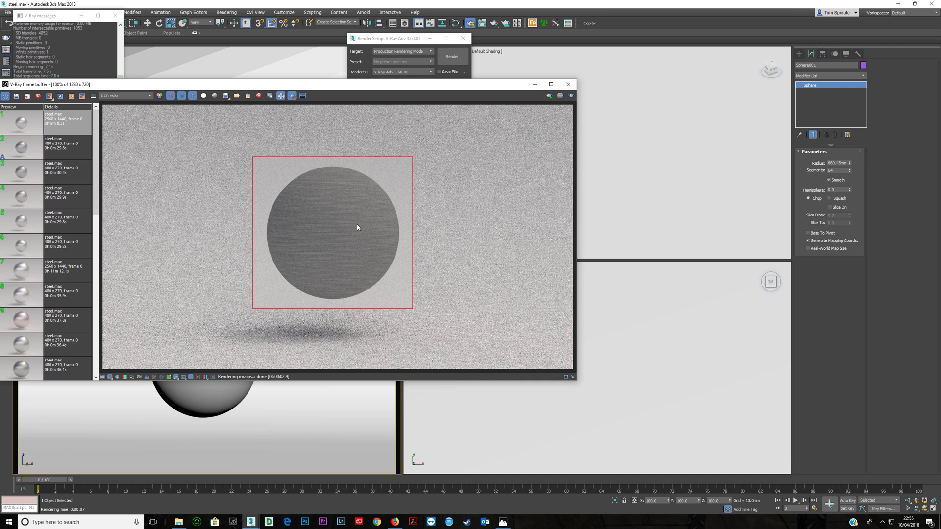
pyautogui.click(456, 23)
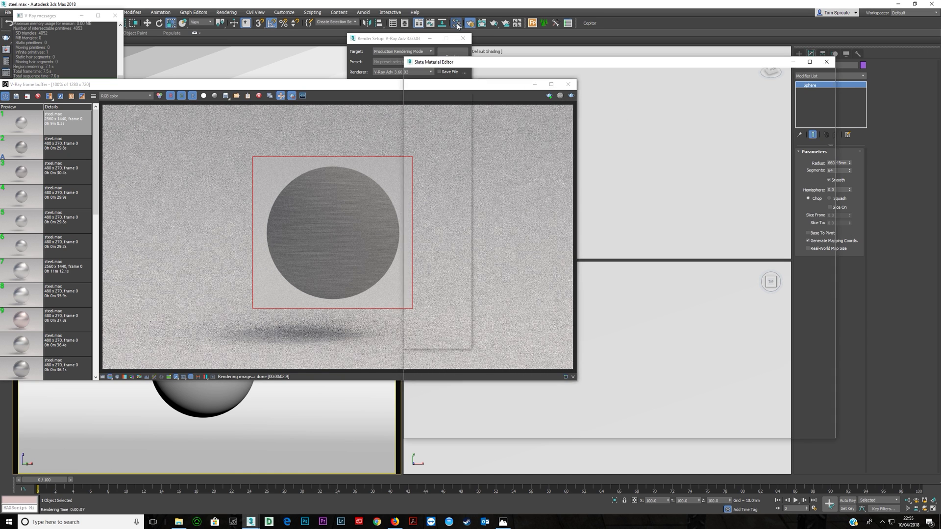
pyautogui.moveTo(703, 199); pyautogui.dragTo(681, 189, button='middle')
pyautogui.doubleClick(575, 210)
pyautogui.moveTo(563, 192)
pyautogui.mouseDown()
pyautogui.moveTo(545, 207)
pyautogui.moveTo(563, 196)
pyautogui.mouseUp()
pyautogui.click(718, 157)
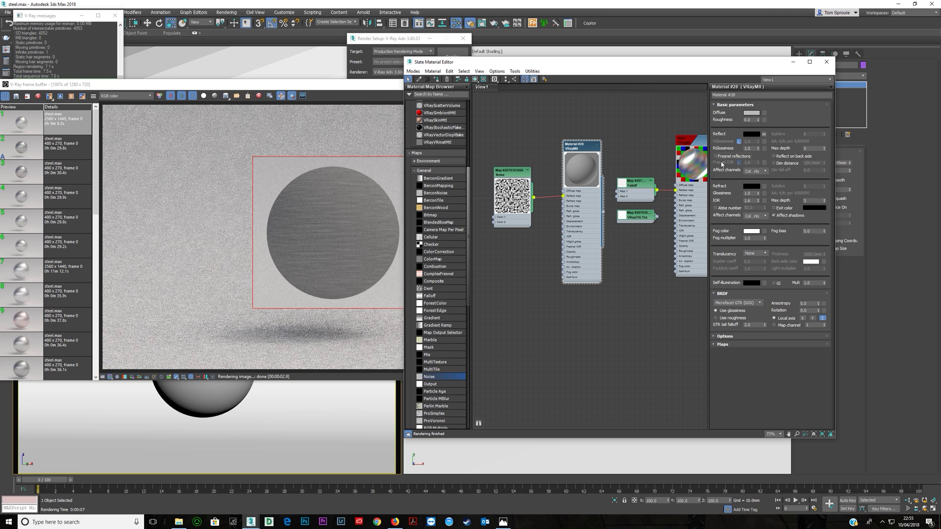
# - Show the background in the material's preview and set its diffuse color to black
pyautogui.click(484, 81)
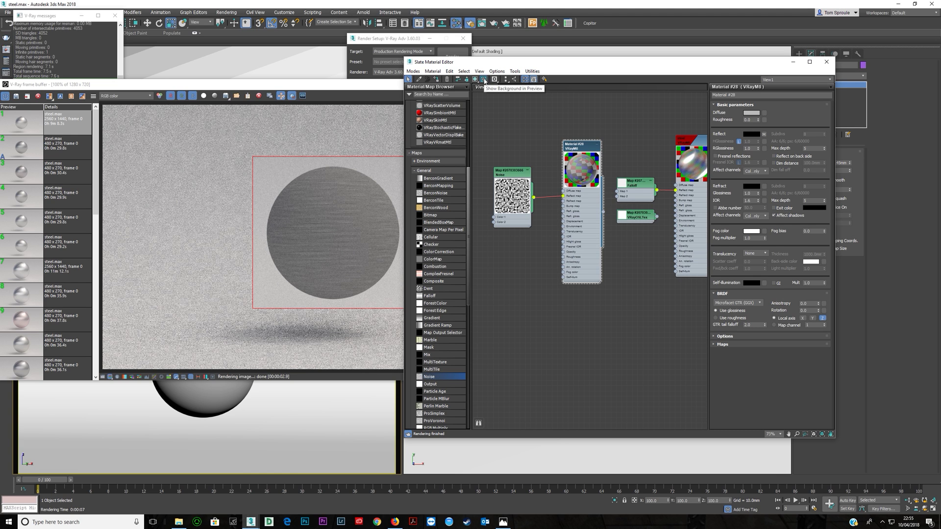
pyautogui.click(750, 113)
pyautogui.moveTo(269, 85); pyautogui.dragTo(212, 85)
pyautogui.click(271, 112)
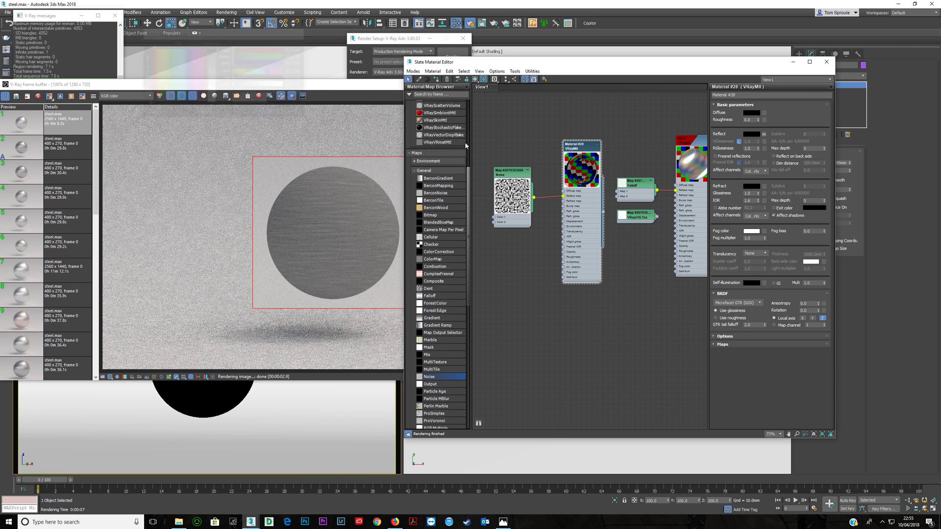
# - Set the material's reflection glossiness to 0.6, then compare a new render with the brushed steel lamp photo
pyautogui.click(747, 148)
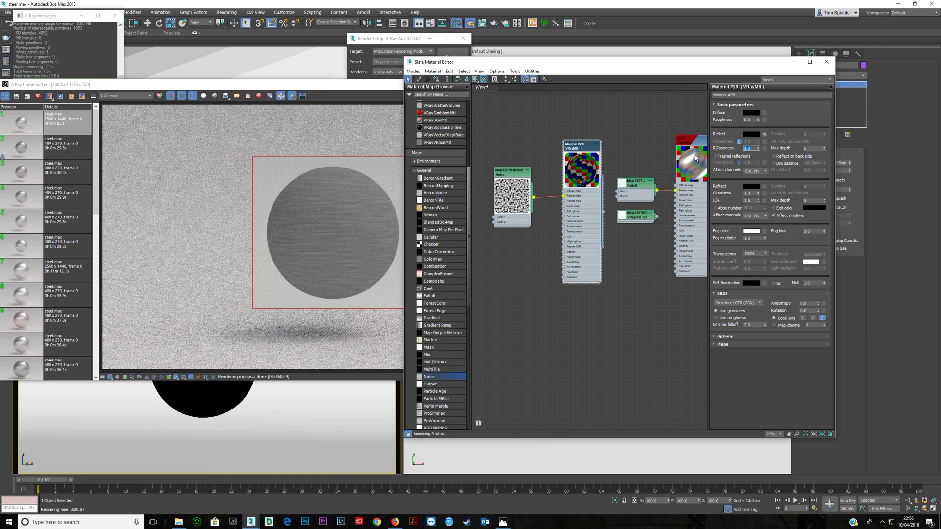
pyautogui.write('0.6')
pyautogui.press('Tab')
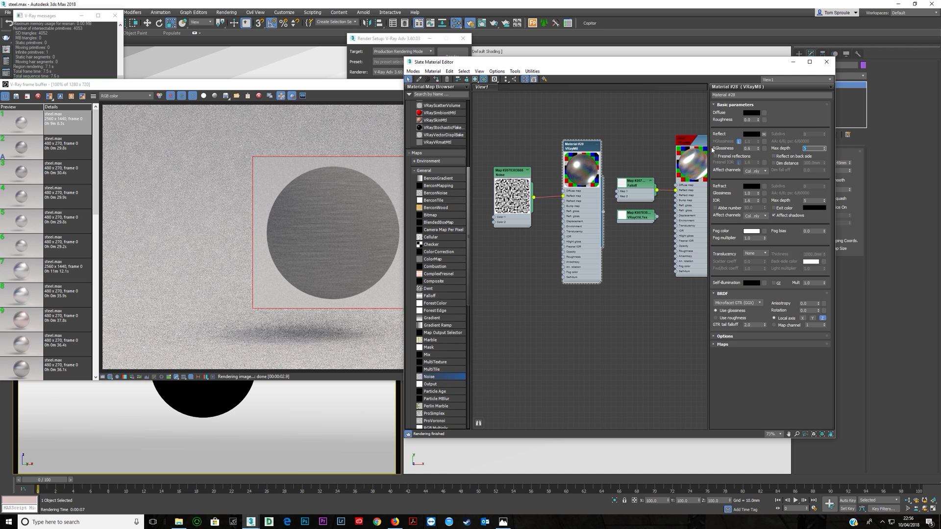
pyautogui.click(576, 210)
pyautogui.click(342, 92)
pyautogui.click(570, 96)
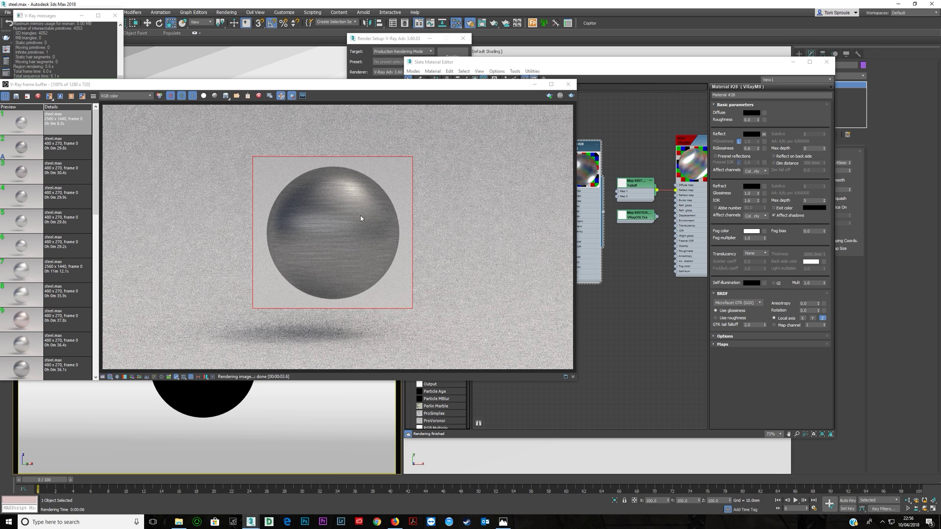
pyautogui.click(502, 521)
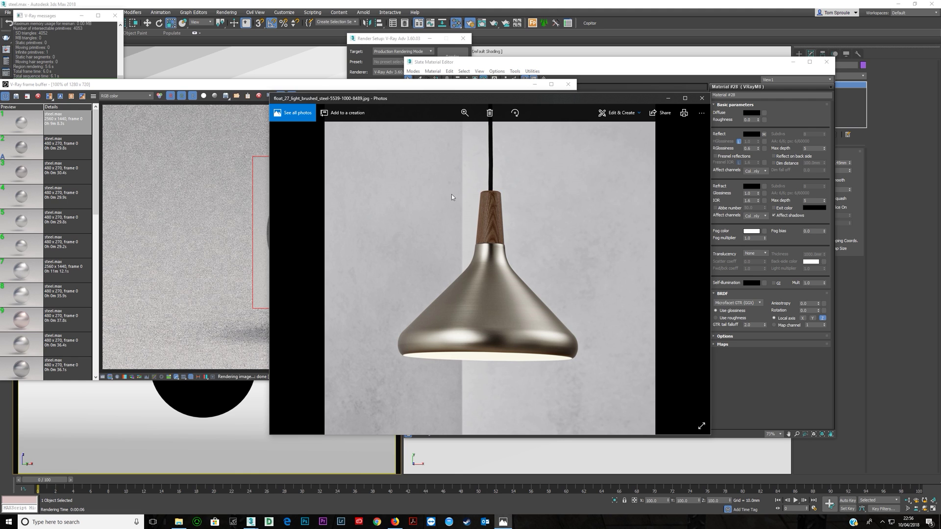
pyautogui.click(671, 98)
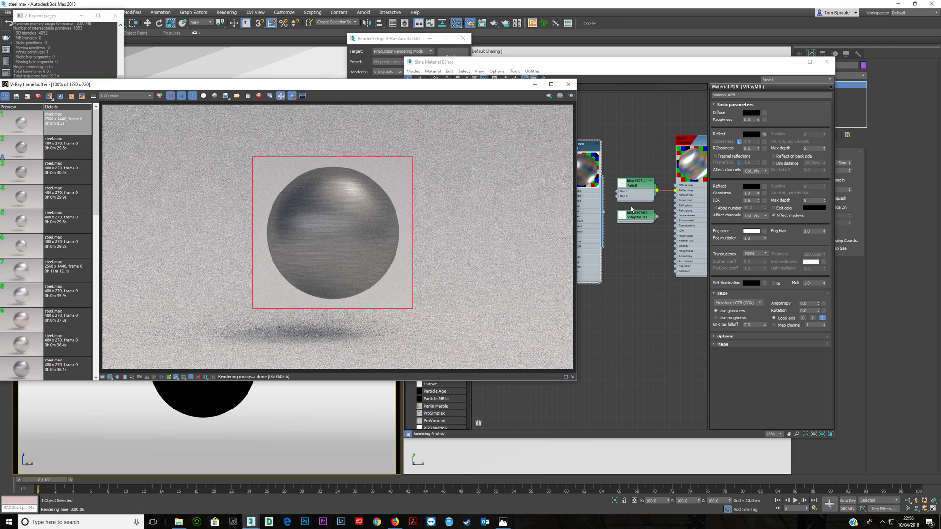
# - Change the noise map's Color #1 to light grey, render the sphere and move the frame buffer off the material editor
pyautogui.click(595, 230)
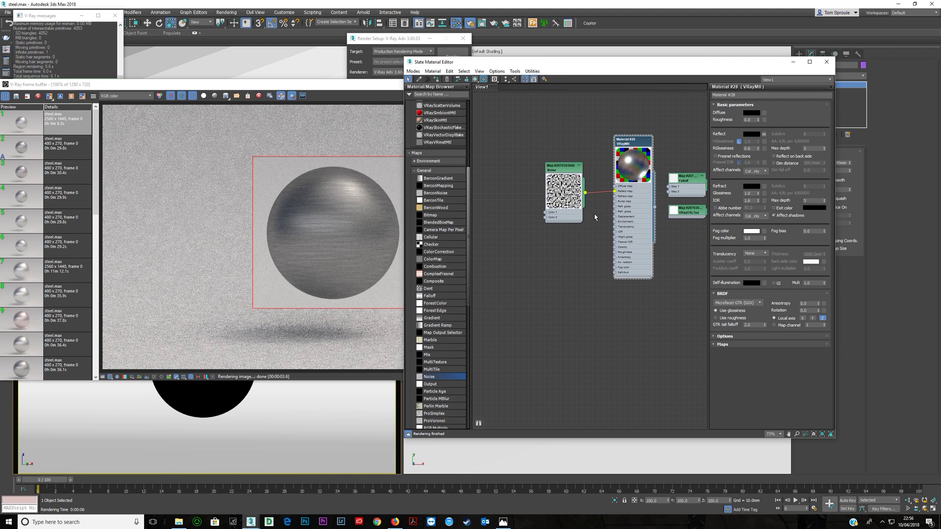
pyautogui.doubleClick(562, 216)
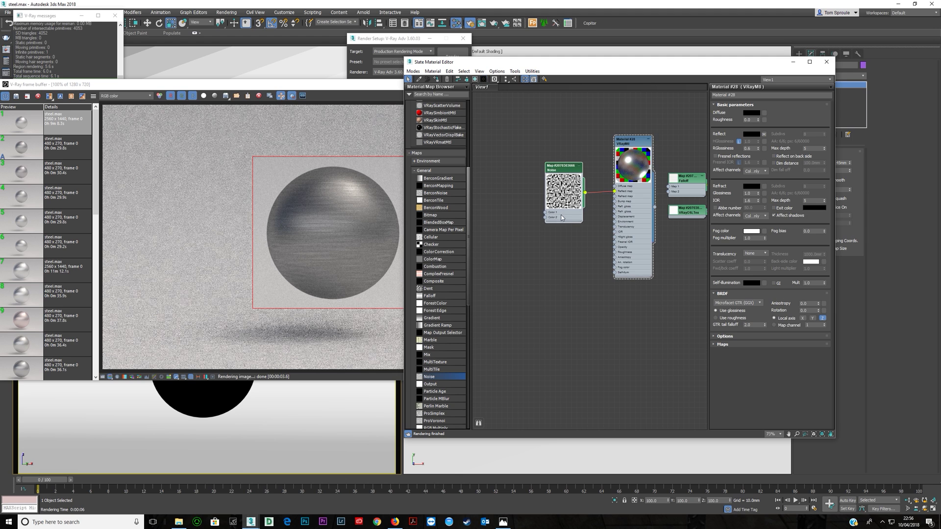
pyautogui.doubleClick(635, 214)
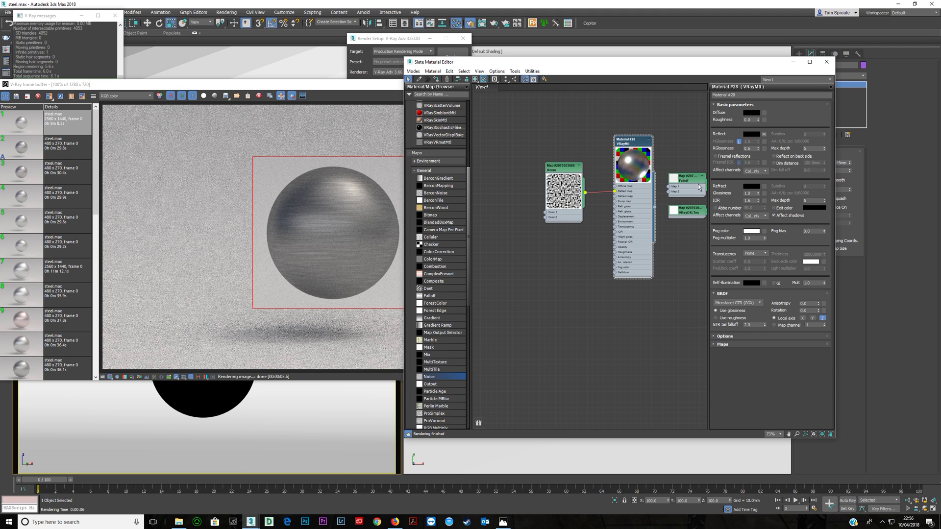
pyautogui.doubleClick(575, 213)
pyautogui.click(756, 215)
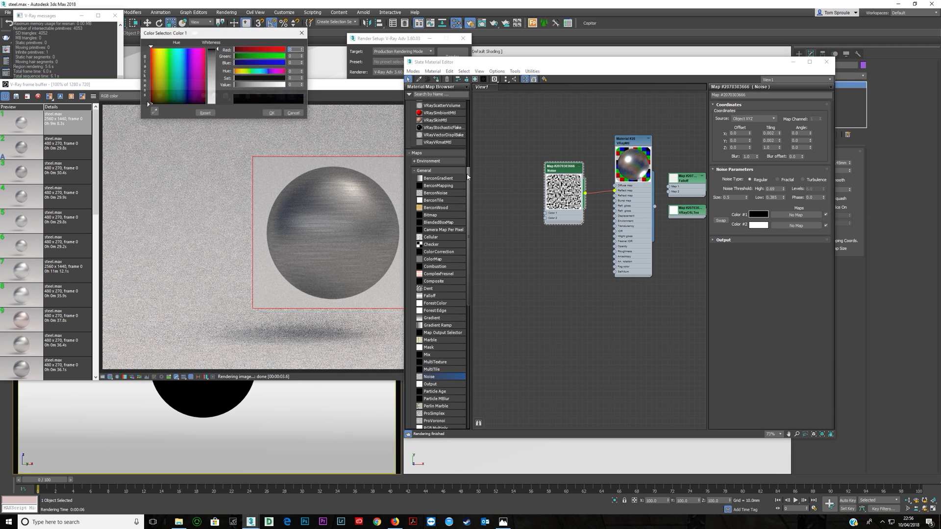
pyautogui.click(261, 85)
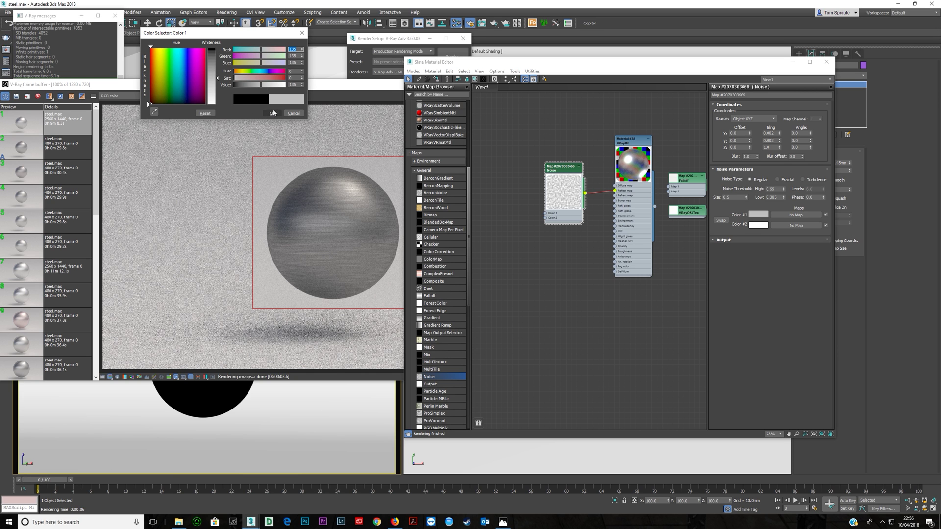
pyautogui.click(272, 113)
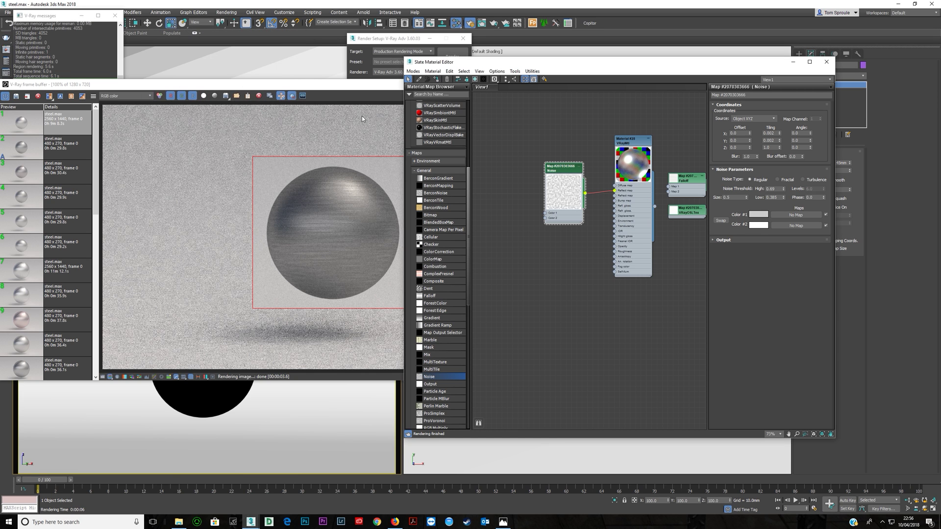
pyautogui.click(376, 91)
pyautogui.click(570, 96)
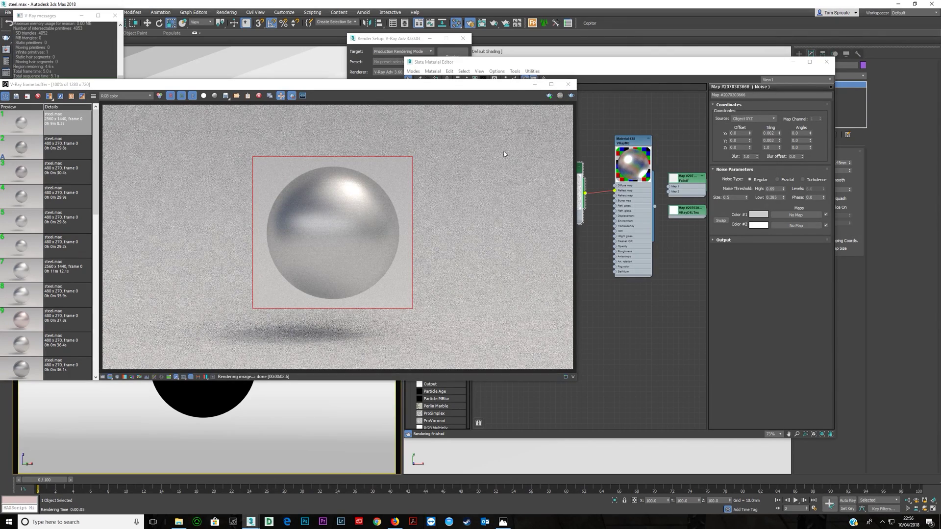
pyautogui.moveTo(512, 88); pyautogui.dragTo(480, 130)
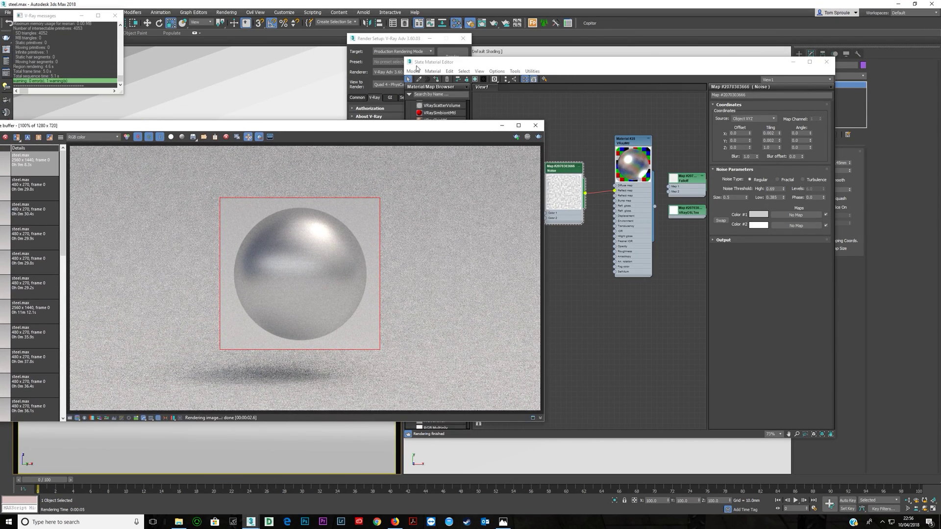
# - Set the bucket image sampler's noise threshold to 0.005, render the sphere region and inspect the brushed surface up close
pyautogui.click(395, 42)
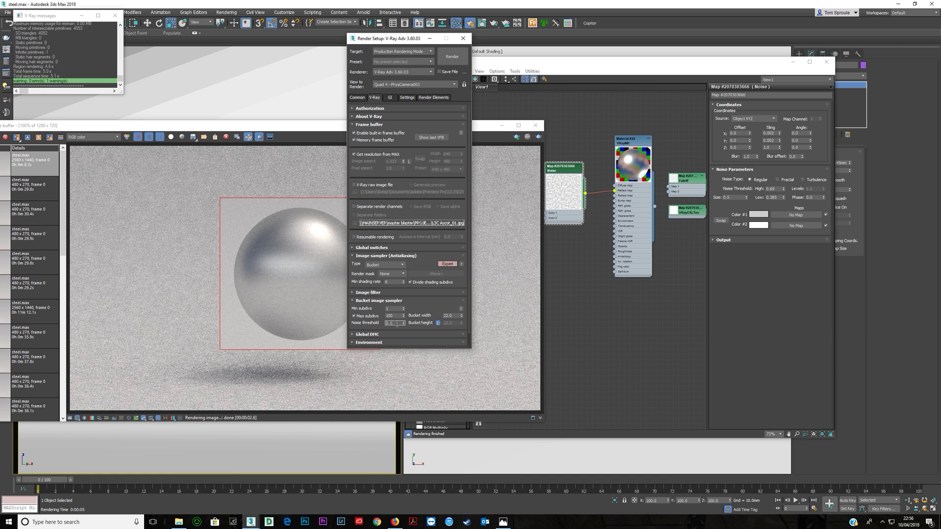
pyautogui.write('0.005')
pyautogui.click(451, 57)
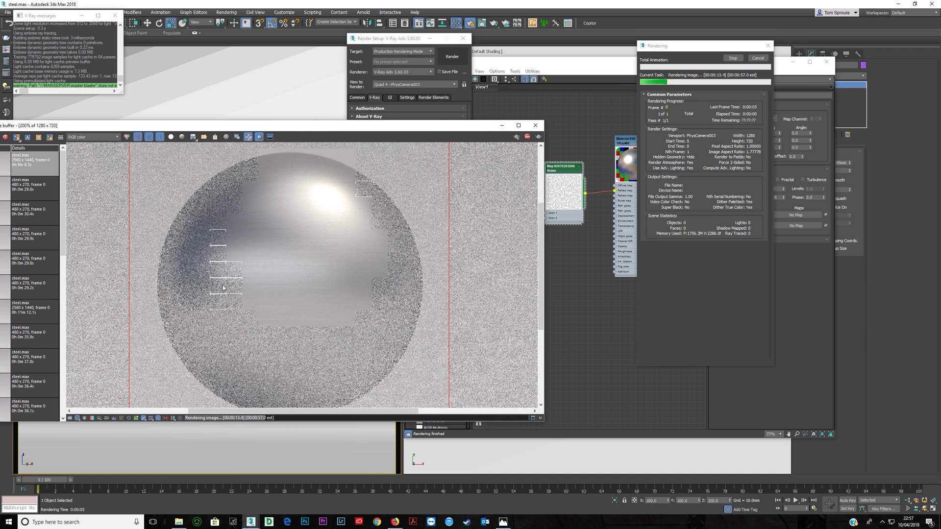
pyautogui.scroll(2, 294, 284)
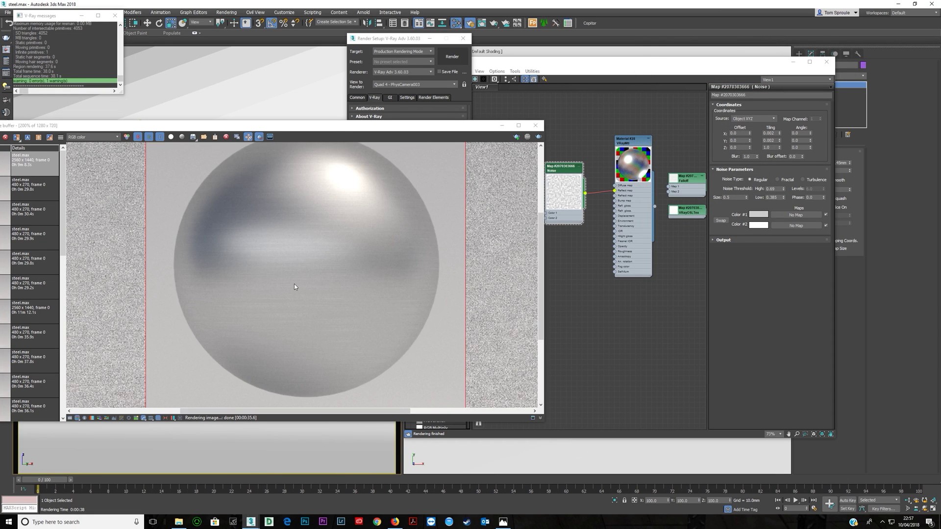
pyautogui.scroll(-2, 294, 284)
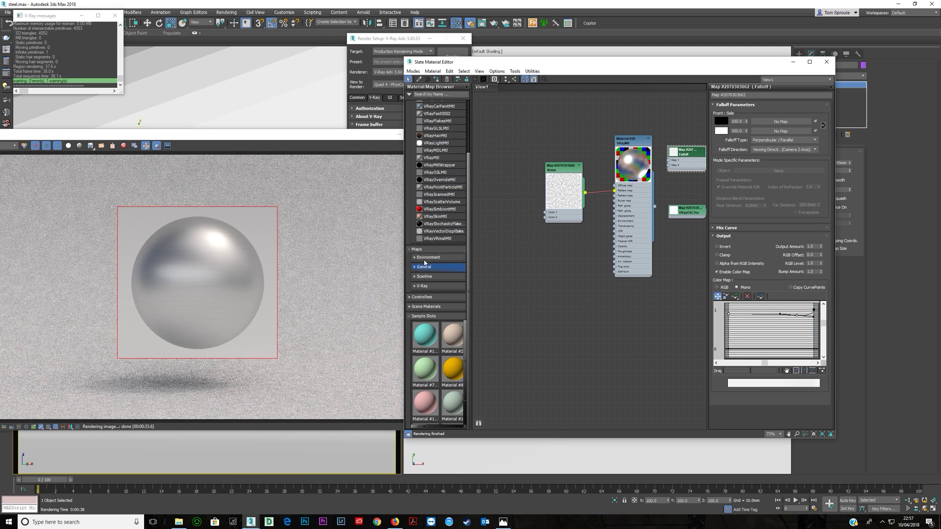
# - Add a Falloff map to the V-Ray material's reflect slot in place of the noise map and show its parameters
pyautogui.click(427, 266)
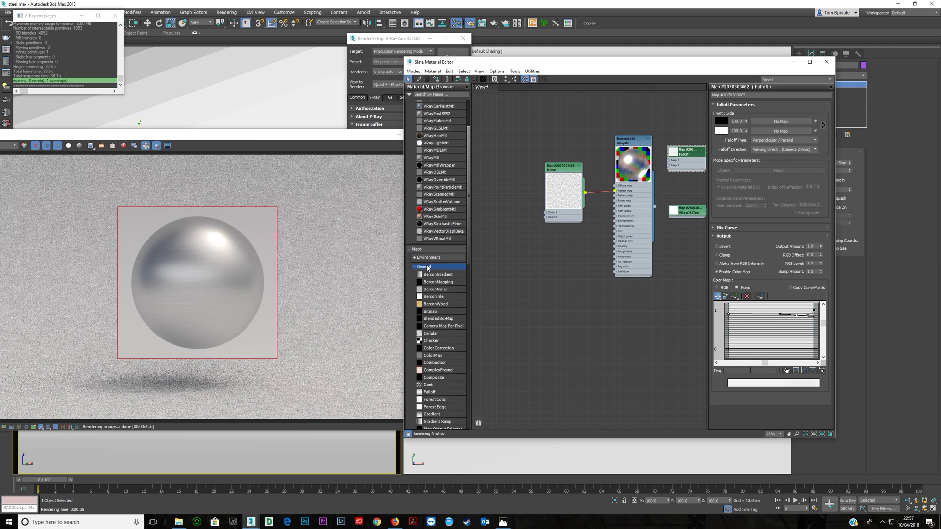
pyautogui.scroll(-3, 441, 303)
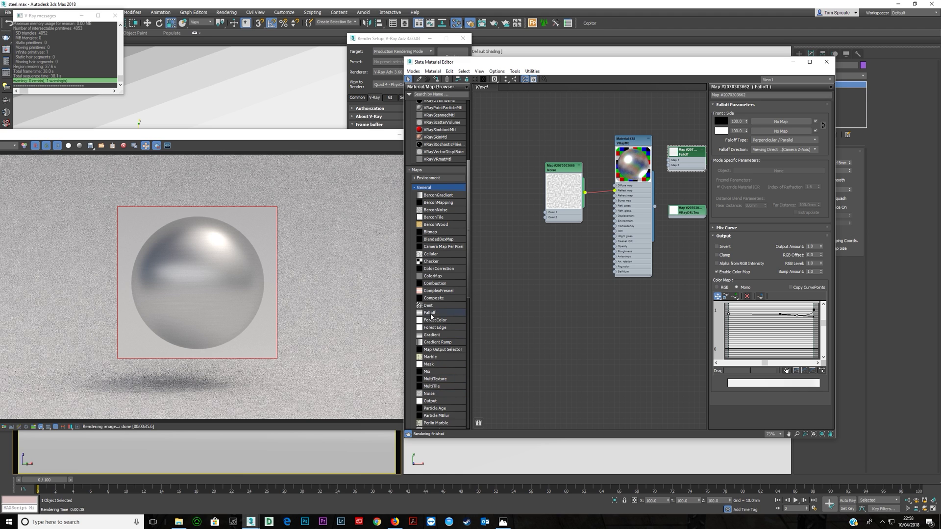
pyautogui.moveTo(431, 316); pyautogui.dragTo(614, 191)
pyautogui.doubleClick(535, 258)
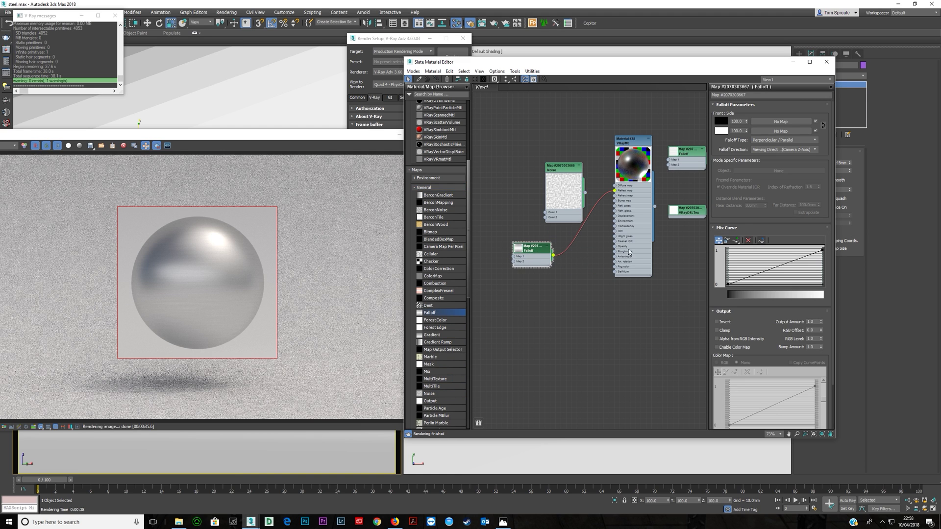
# - Enable the Falloff map's output color map and raise the curve's start point to about 0.86
pyautogui.click(725, 229)
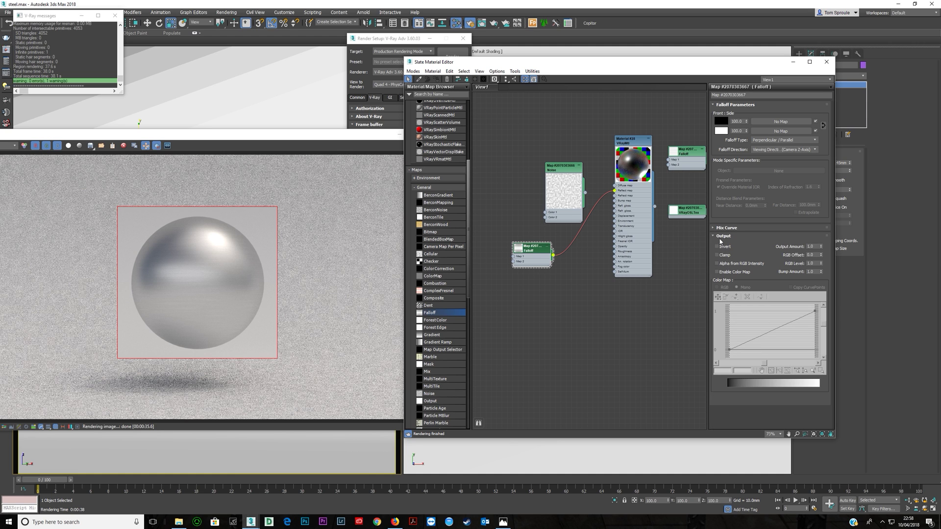
pyautogui.click(718, 272)
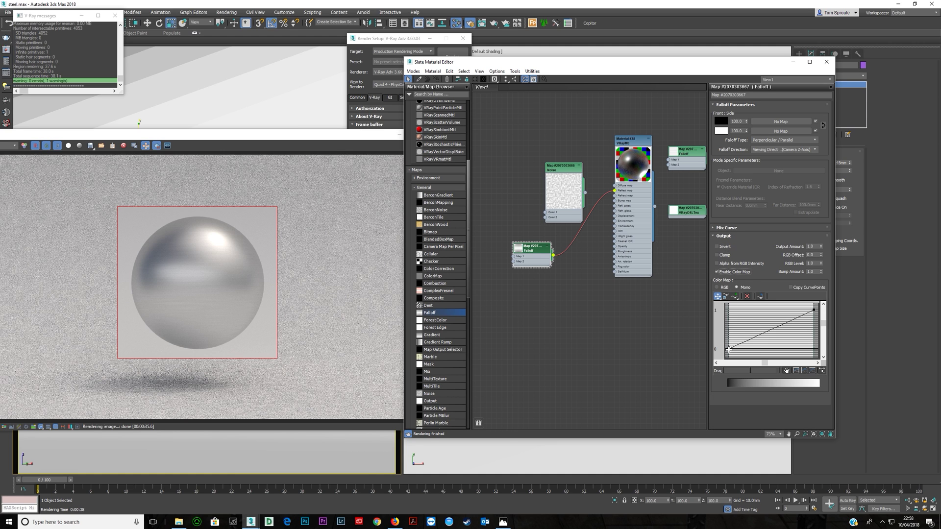
pyautogui.moveTo(729, 349); pyautogui.dragTo(733, 314)
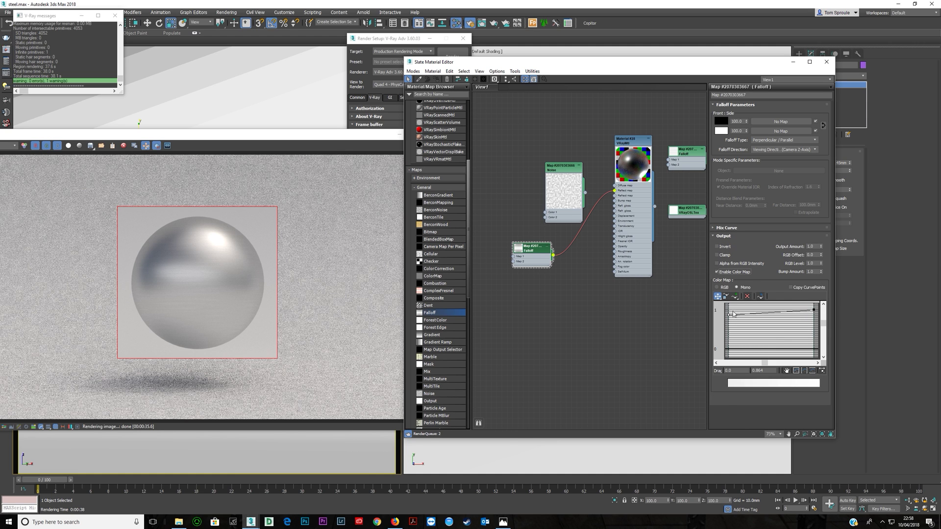
# - Add a Bezier-Smooth point near the end of the Falloff's output curve and adjust it to form a slight dip
pyautogui.click(797, 314)
pyautogui.moveTo(798, 314); pyautogui.dragTo(800, 314)
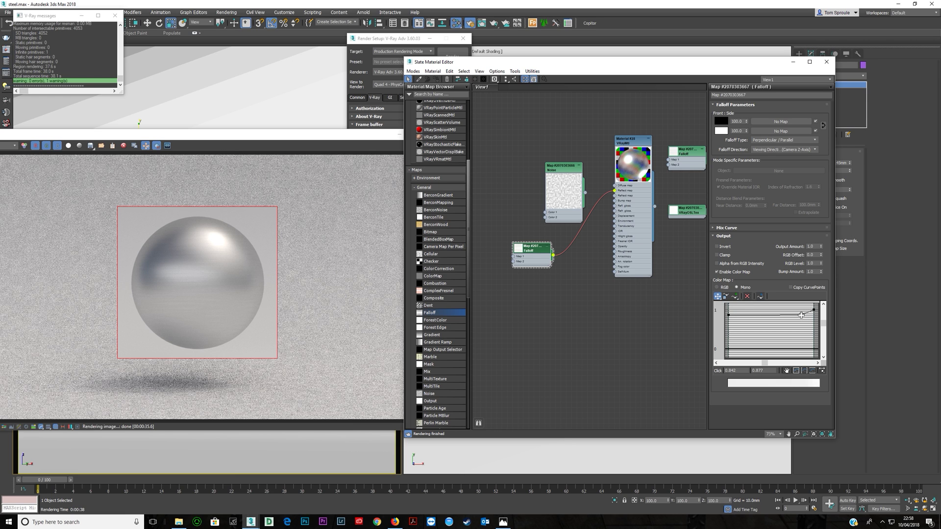
pyautogui.rightClick(801, 315)
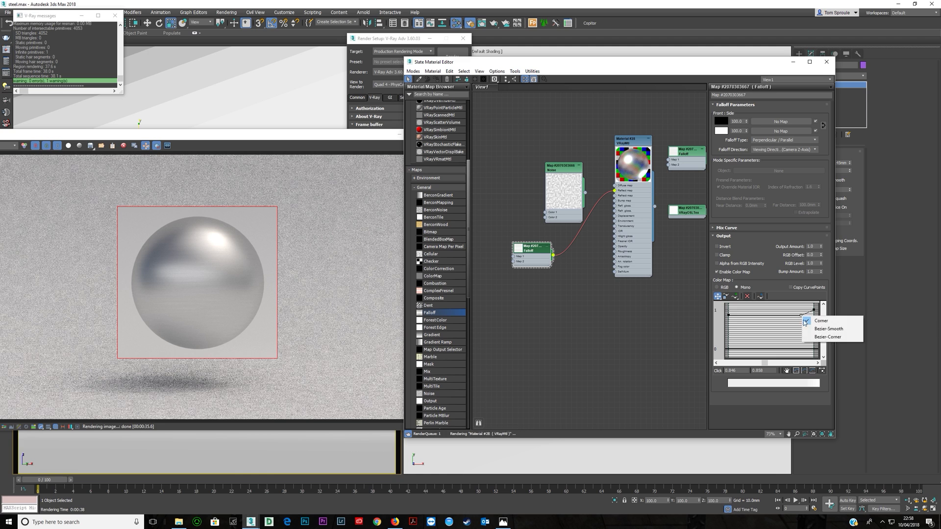
pyautogui.click(828, 328)
pyautogui.moveTo(812, 315); pyautogui.dragTo(802, 316)
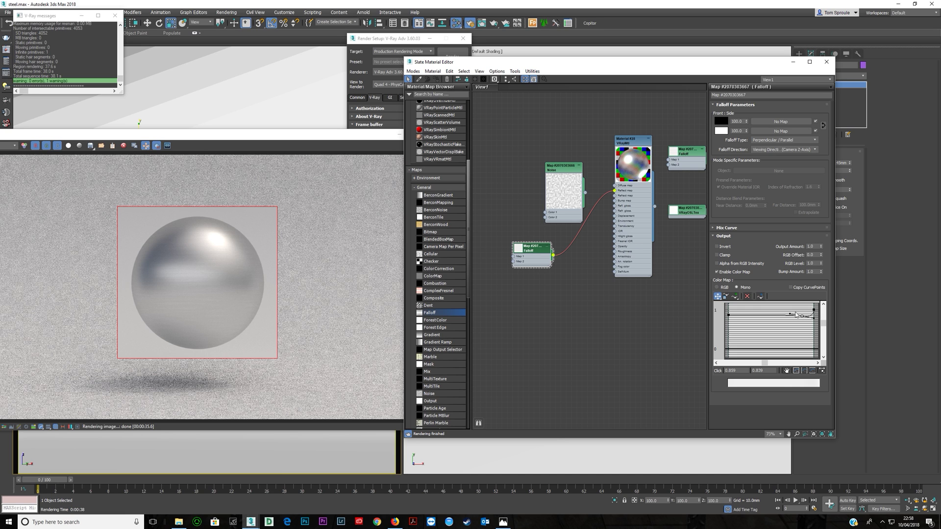
pyautogui.click(805, 315)
pyautogui.moveTo(802, 316); pyautogui.dragTo(802, 317)
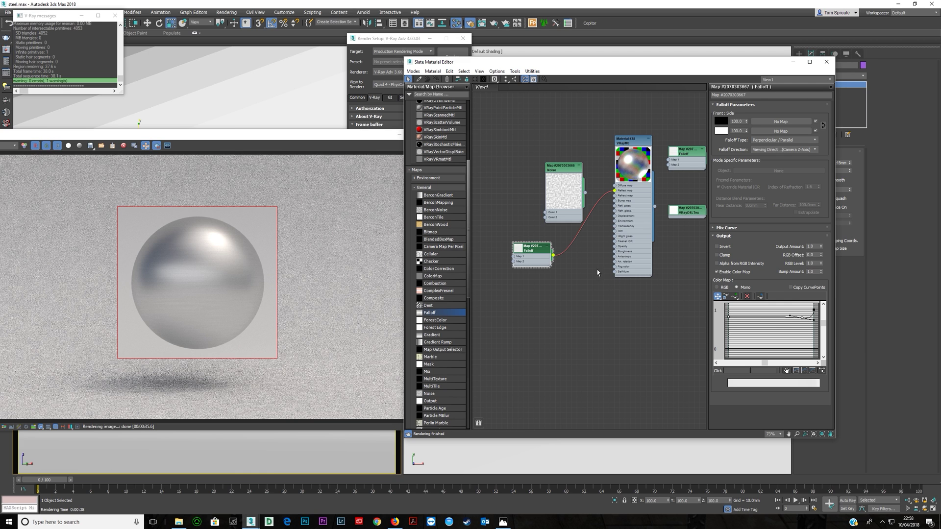
# - Insert a Composite map between the Falloff and the reflect slot, with the Falloff as Layer 1, and place the noise node below the Falloff
pyautogui.moveTo(545, 257); pyautogui.dragTo(519, 252)
pyautogui.moveTo(554, 223); pyautogui.dragTo(552, 229, button='middle')
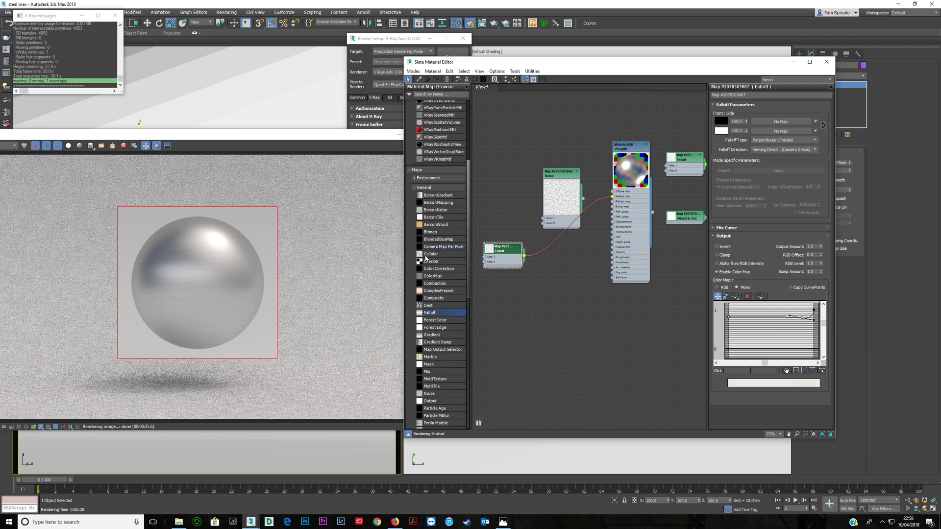
pyautogui.moveTo(438, 299); pyautogui.dragTo(567, 243)
pyautogui.click(558, 254)
pyautogui.moveTo(559, 173); pyautogui.dragTo(495, 280)
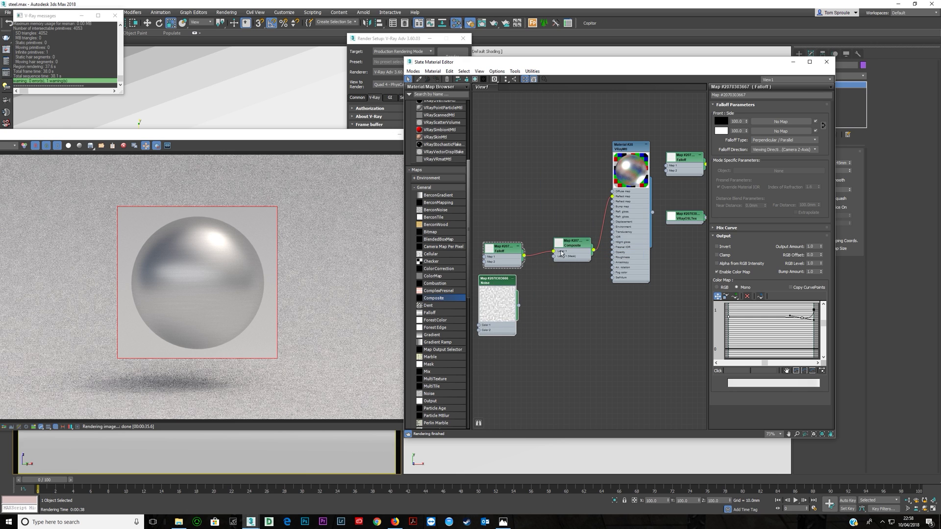
pyautogui.click(563, 251)
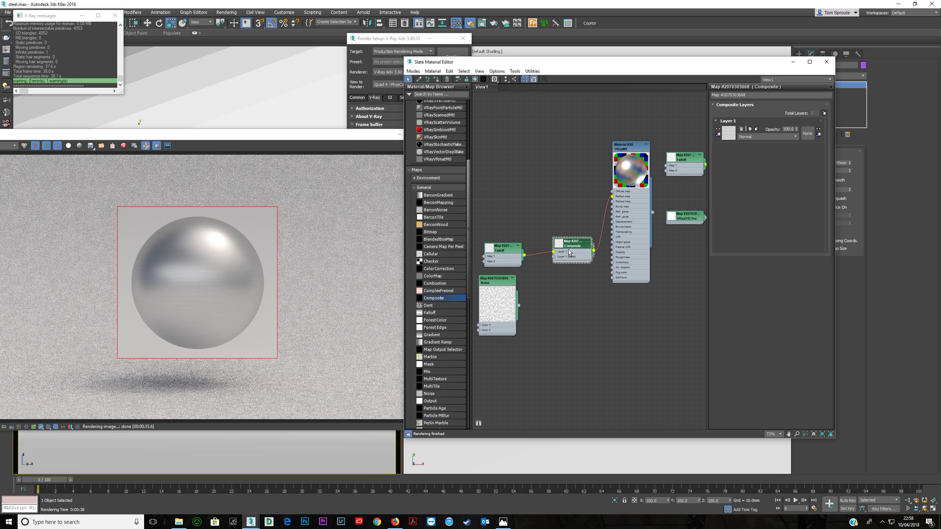
# - Add a second Composite layer fed by the noise map, with Multiply blending and 50 opacity
pyautogui.click(824, 113)
pyautogui.moveTo(518, 305); pyautogui.dragTo(554, 261)
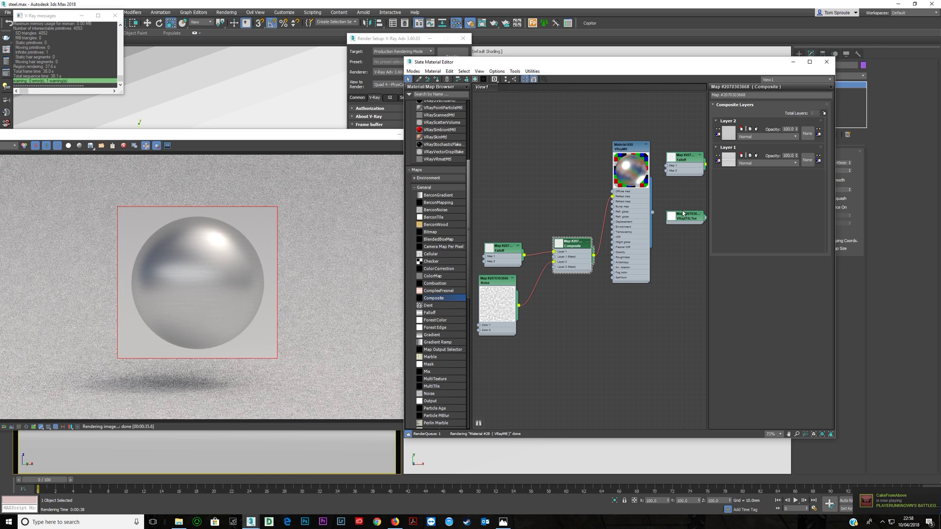
pyautogui.click(755, 137)
pyautogui.click(757, 166)
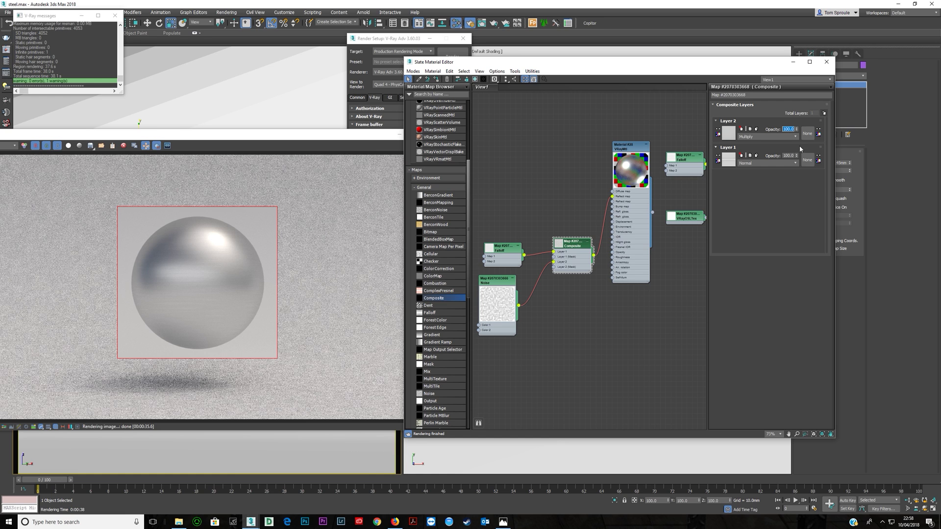
pyautogui.write('50')
pyautogui.press('Return')
# - Save the current image to the frame buffer history, then render the sphere with the composite reflection and inspect it
pyautogui.moveTo(131, 133); pyautogui.dragTo(367, 110)
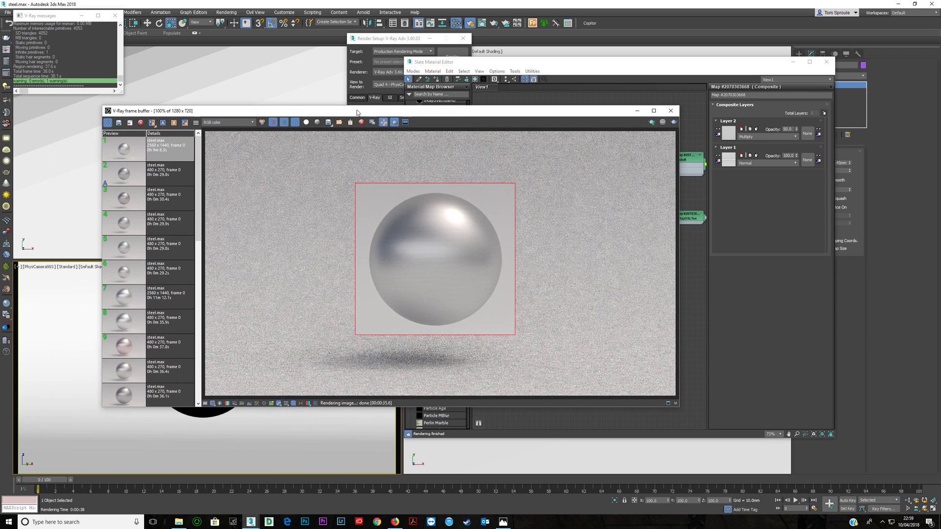
pyautogui.click(118, 123)
pyautogui.moveTo(197, 111); pyautogui.dragTo(136, 102)
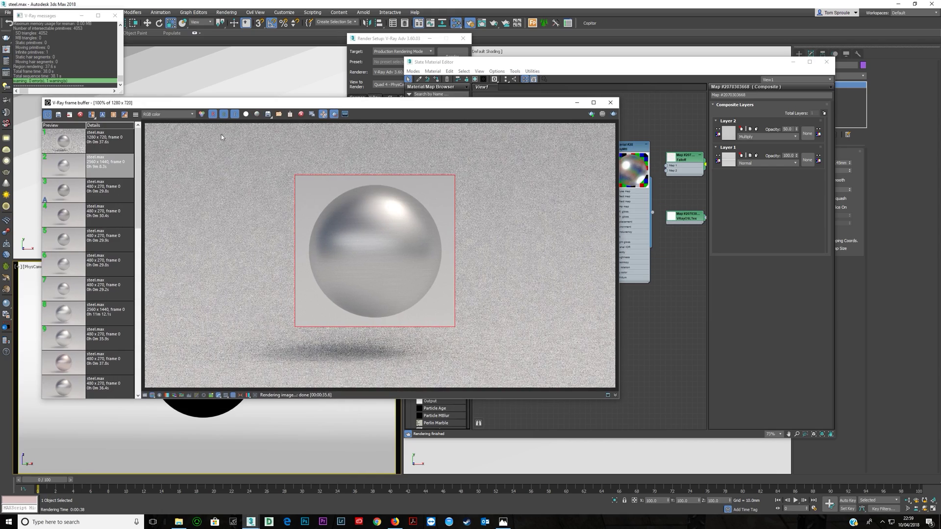
pyautogui.click(613, 113)
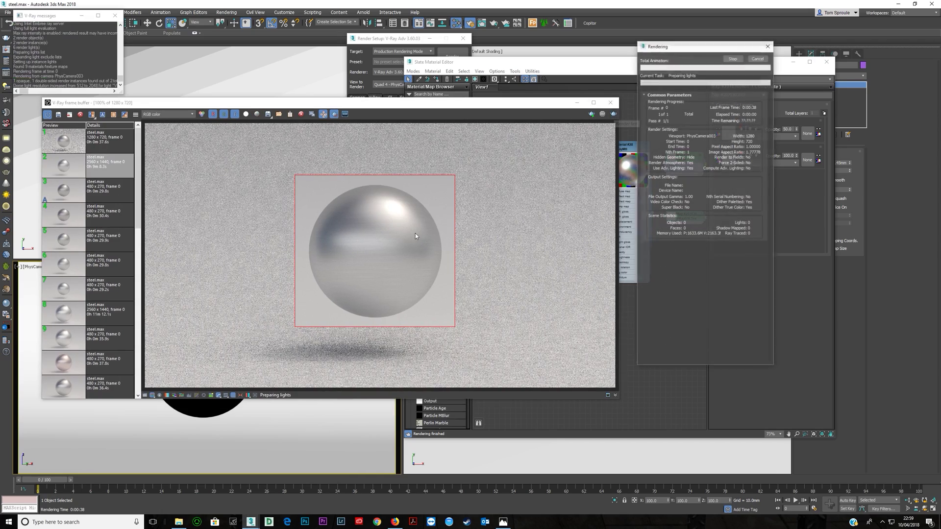
pyautogui.scroll(2, 339, 245)
pyautogui.scroll(-2, 364, 247)
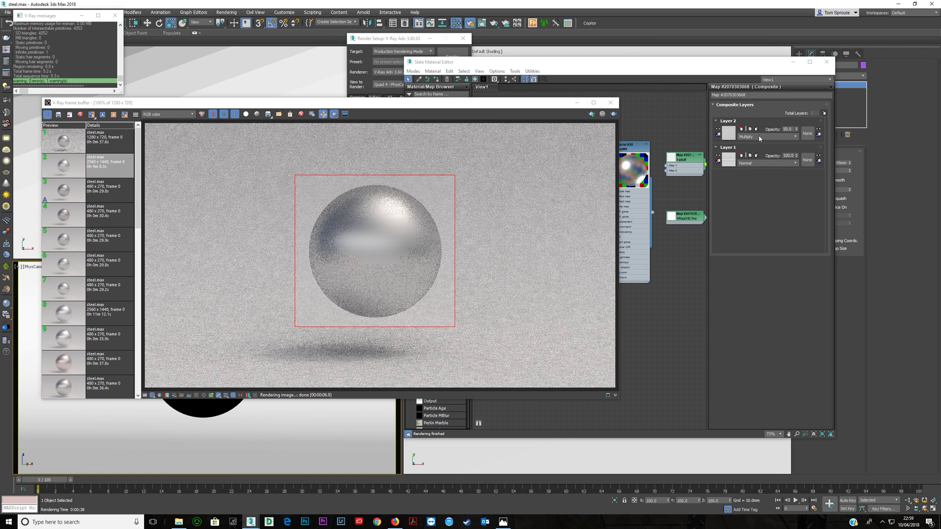
# - Keep Layer 2 on Multiply, raise its opacity to 100 and render the sphere again to check the brushed effect
pyautogui.click(759, 137)
pyautogui.click(751, 166)
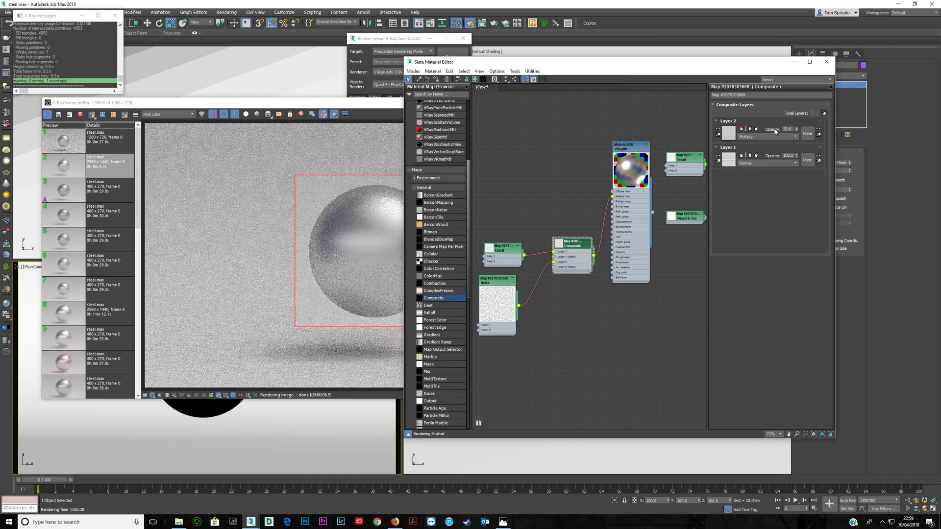
pyautogui.moveTo(798, 130); pyautogui.dragTo(797, 104)
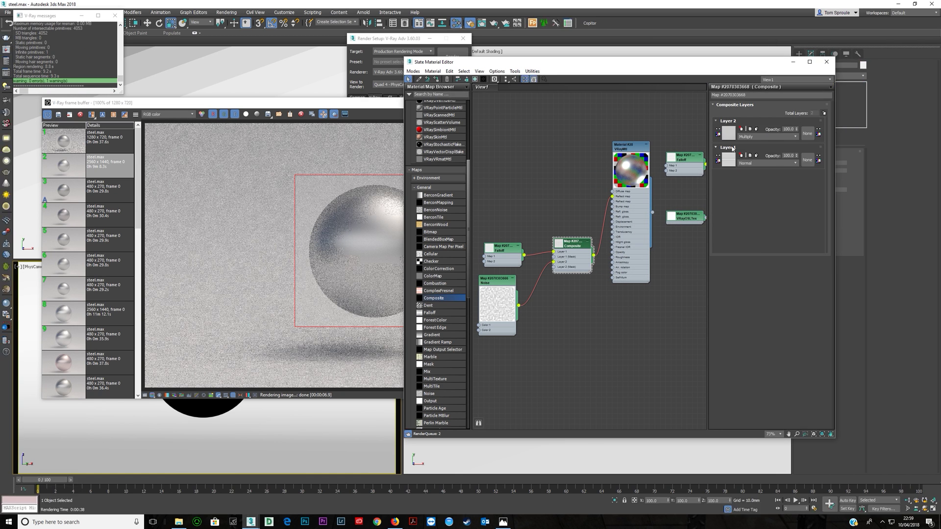
pyautogui.click(380, 102)
pyautogui.click(611, 116)
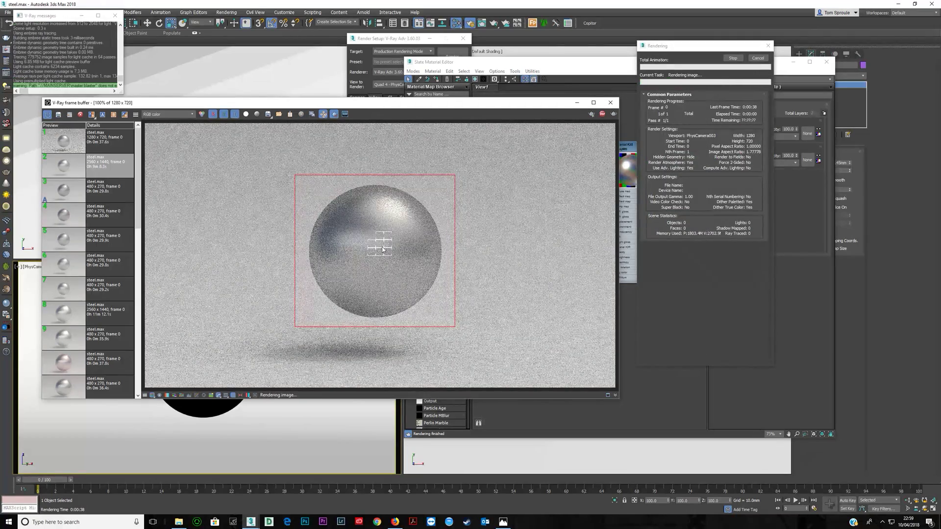
pyautogui.scroll(2, 382, 247)
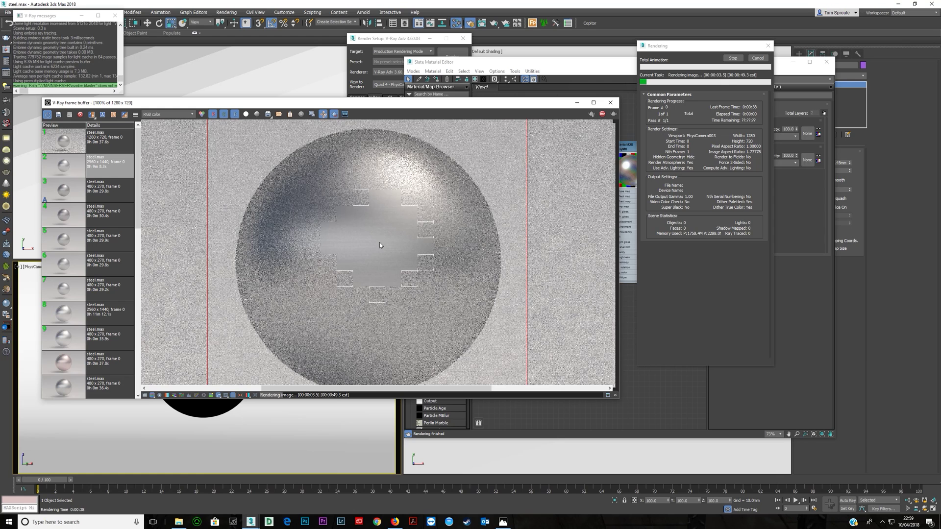
pyautogui.scroll(-2, 380, 242)
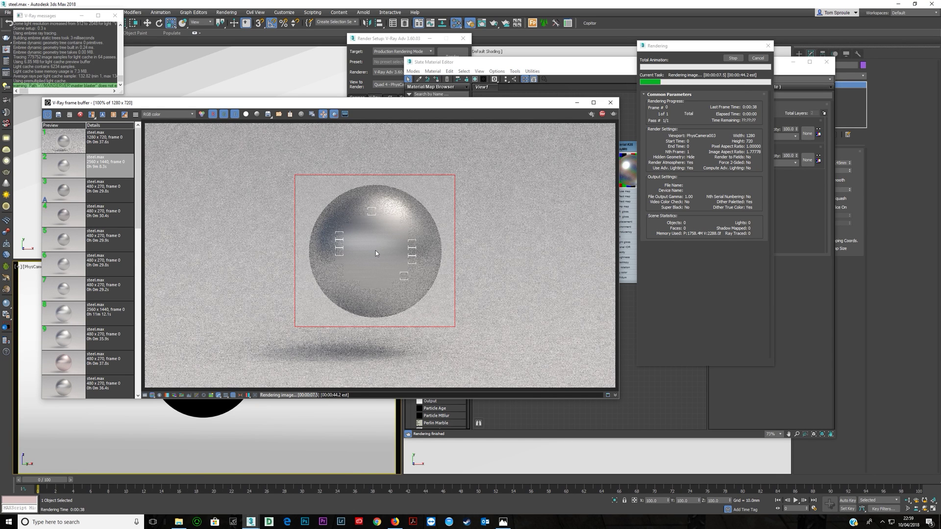
# - Compare the two most recent 1280 x 720 renders in the frame buffer history
pyautogui.doubleClick(62, 169)
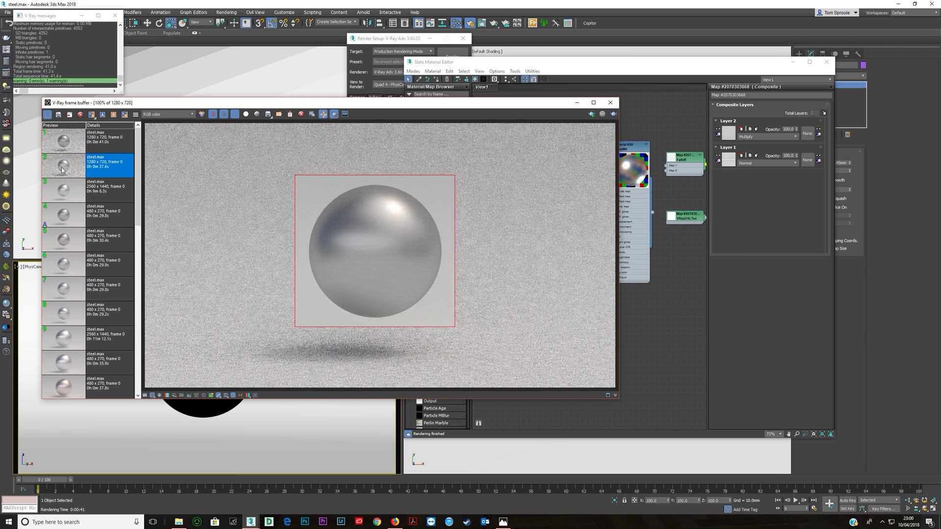
pyautogui.doubleClick(62, 144)
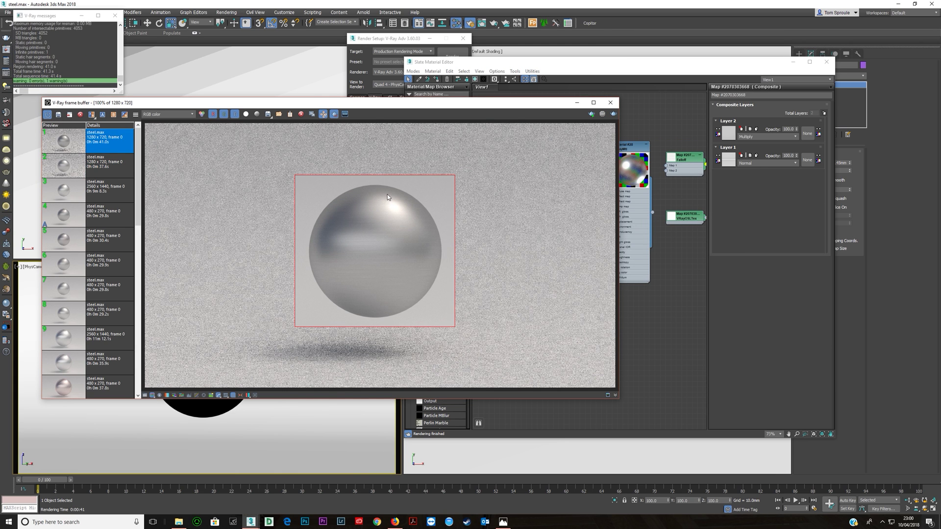
pyautogui.click(542, 113)
# - Raise the dip in the Falloff map's output curve slightly, then bring the frame buffer back over the material editor
pyautogui.moveTo(534, 106); pyautogui.dragTo(373, 221)
pyautogui.click(502, 249)
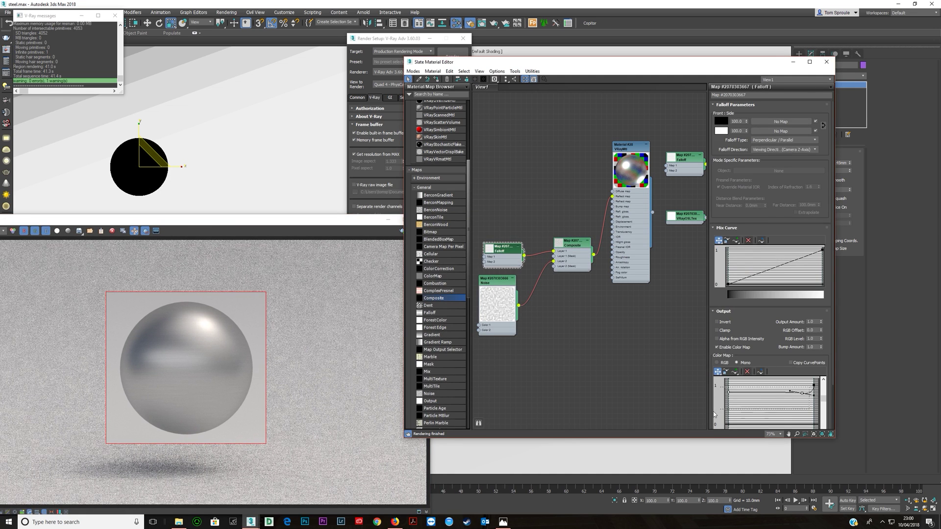
pyautogui.moveTo(800, 394); pyautogui.dragTo(802, 391)
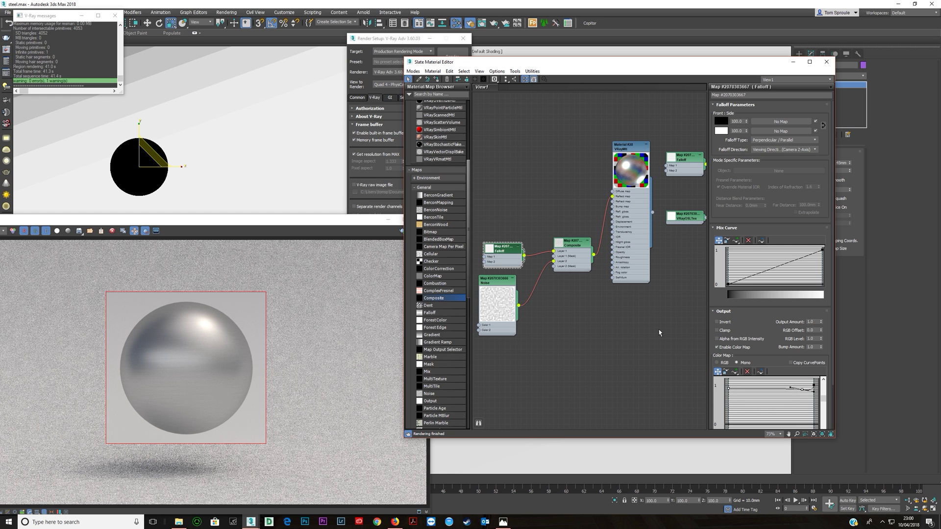
pyautogui.moveTo(290, 223); pyautogui.dragTo(534, 42)
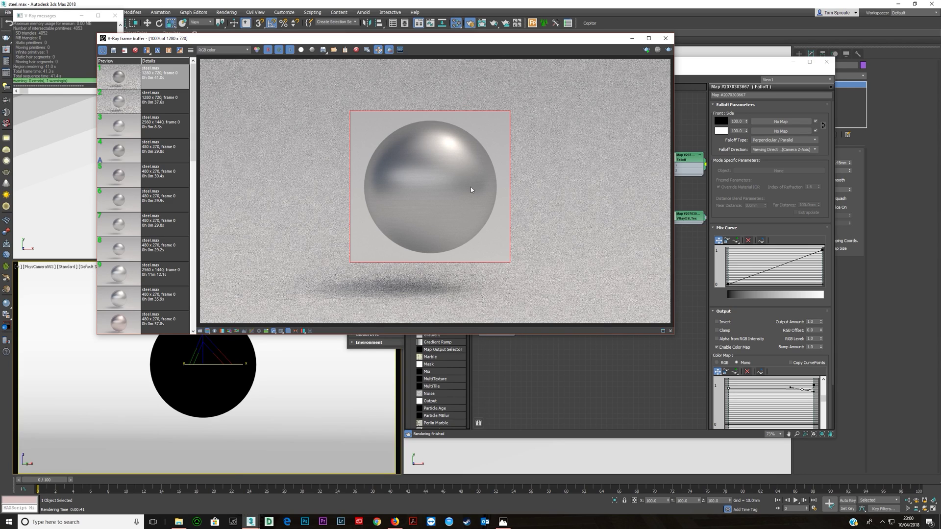